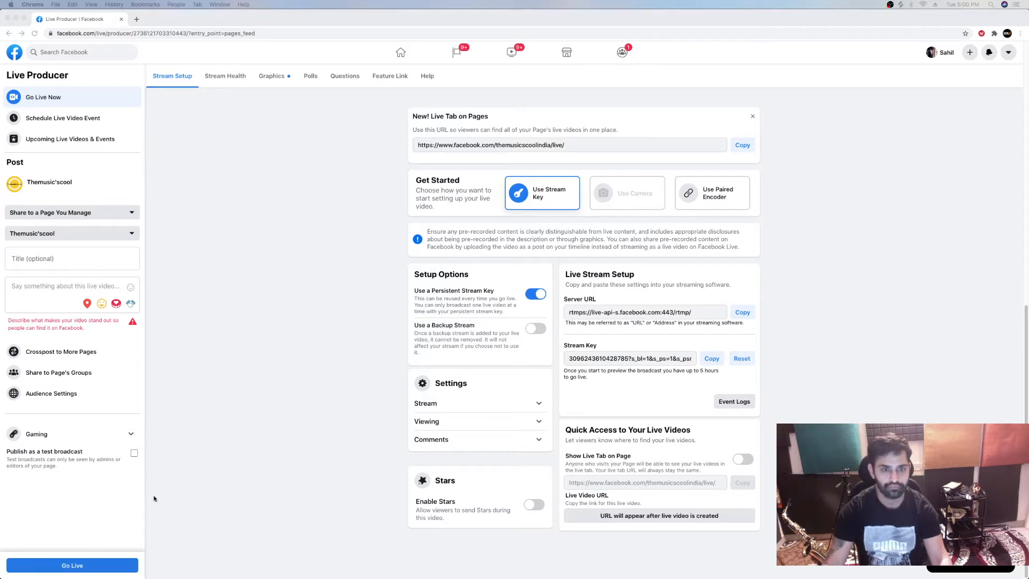
Title the page's live video "Trivia With" followed by the host's full name
{"action": "left_click", "coordinate": [68, 570]}
{"action": "left_click", "coordinate": [68, 569]}
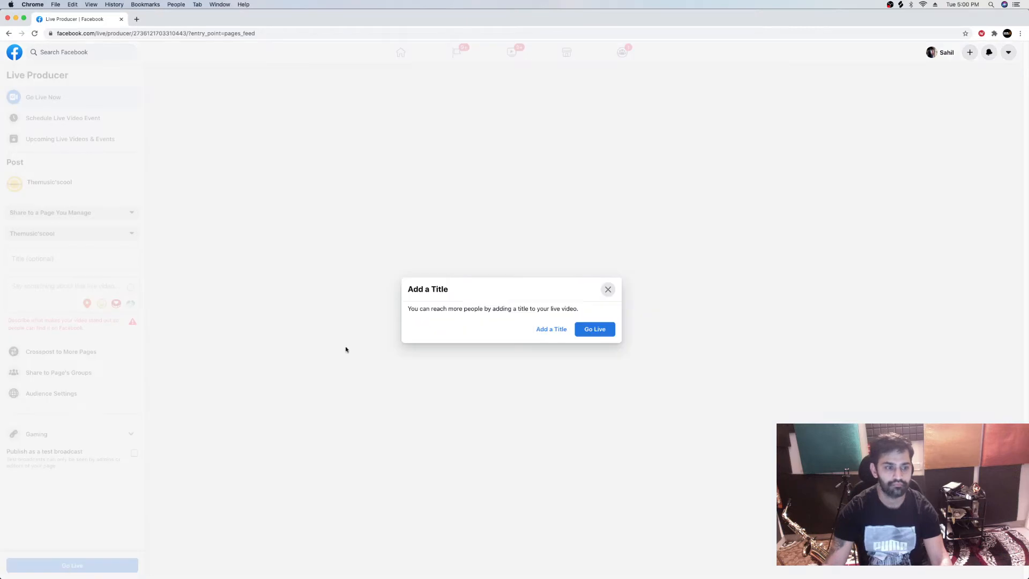
{"action": "left_click", "coordinate": [552, 329]}
{"action": "left_click", "coordinate": [55, 255]}
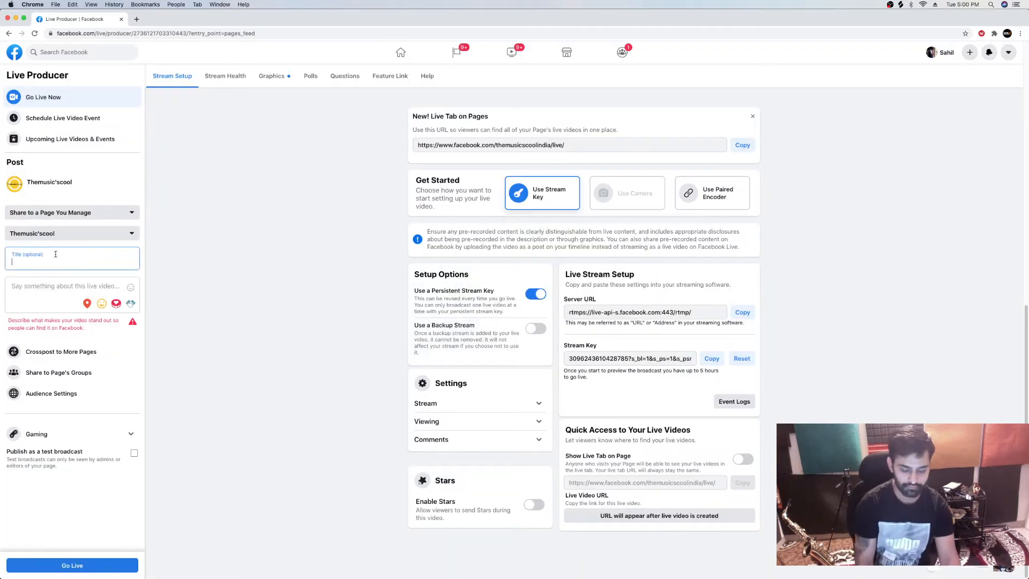
{"action": "type", "text": "Trivia With Sahil"}
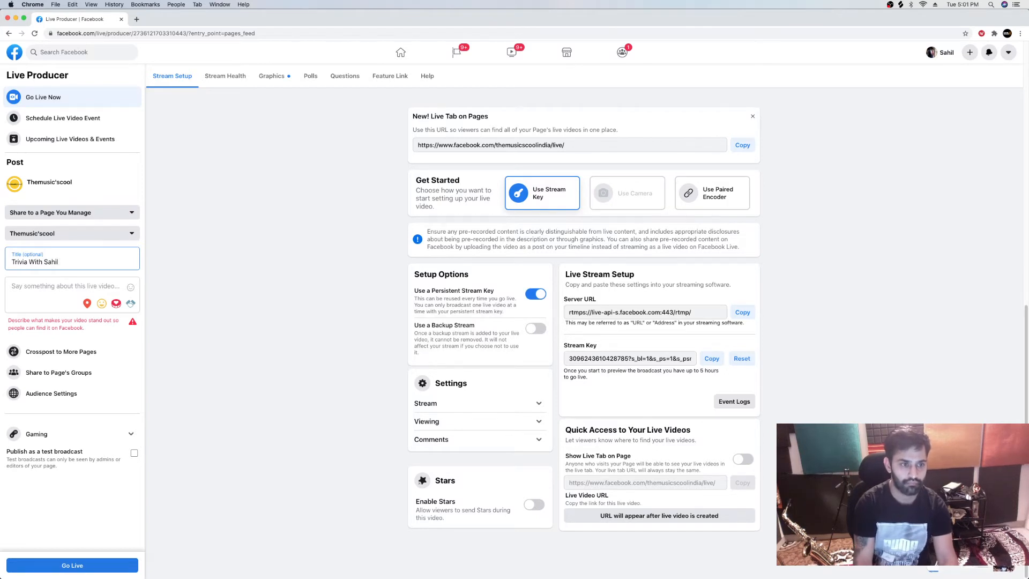
{"action": "type", "text": " Madaan"}
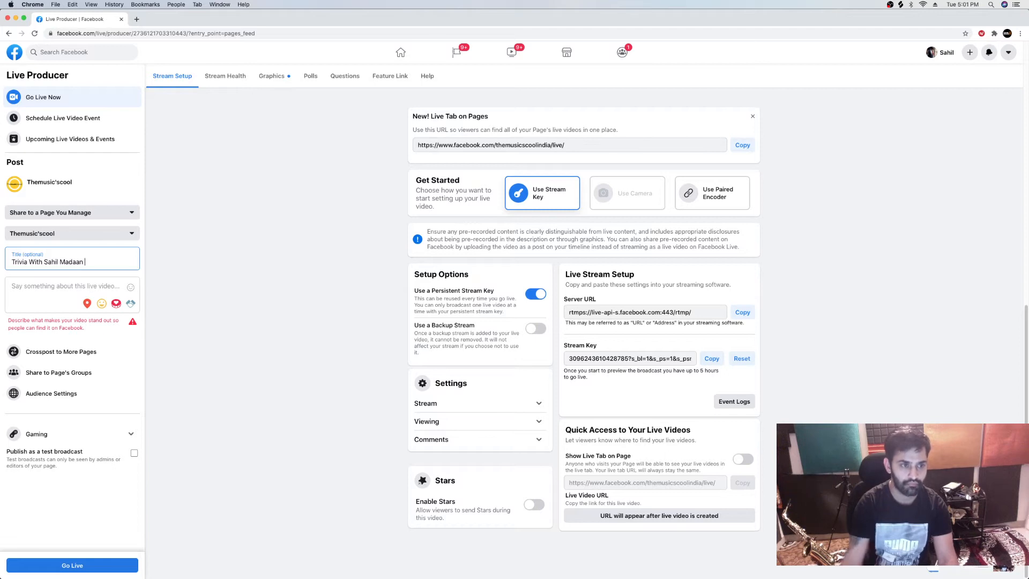
Describe the live video as "Sound Design on NI Massive" and start the broadcast
{"action": "left_click", "coordinate": [22, 286]}
{"action": "type", "text": "S"}
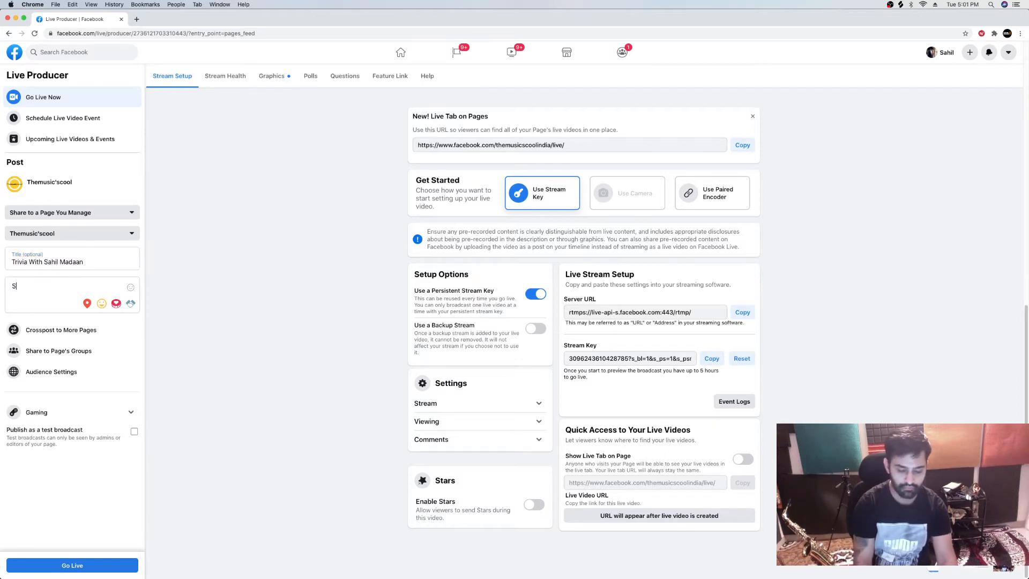
{"action": "type", "text": "ound Design on NI Mass"}
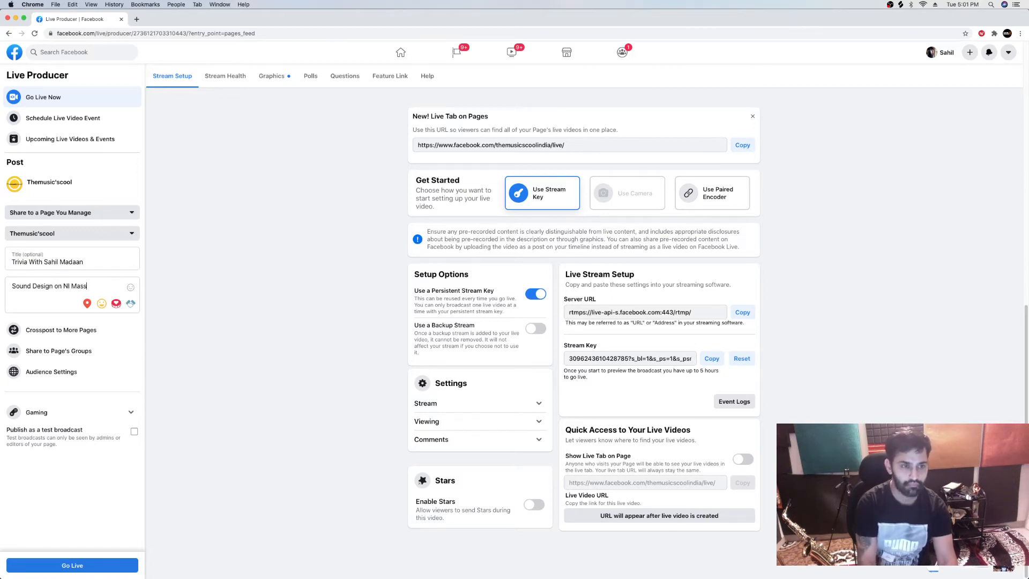
{"action": "type", "text": "ive"}
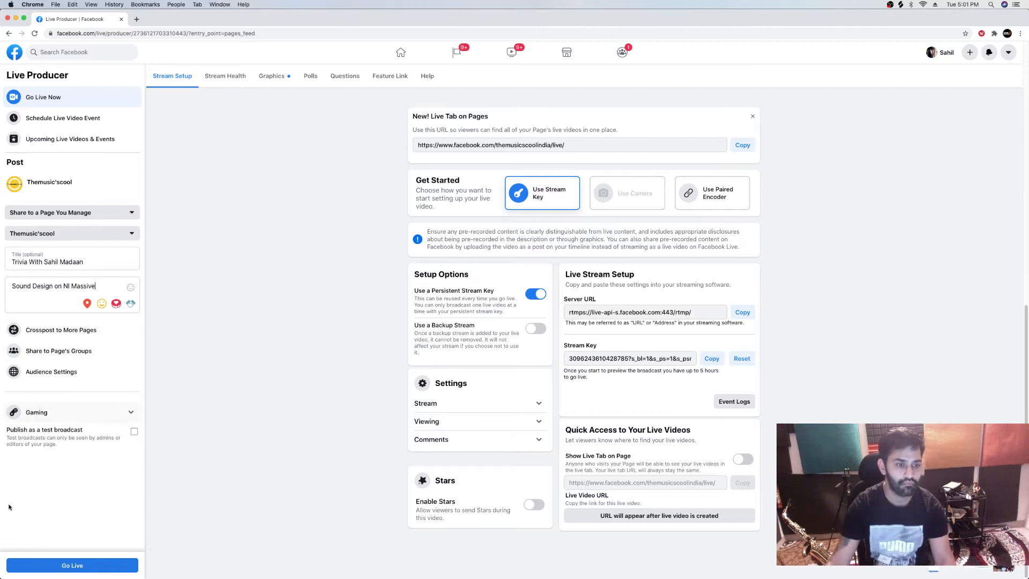
{"action": "left_click", "coordinate": [60, 567]}
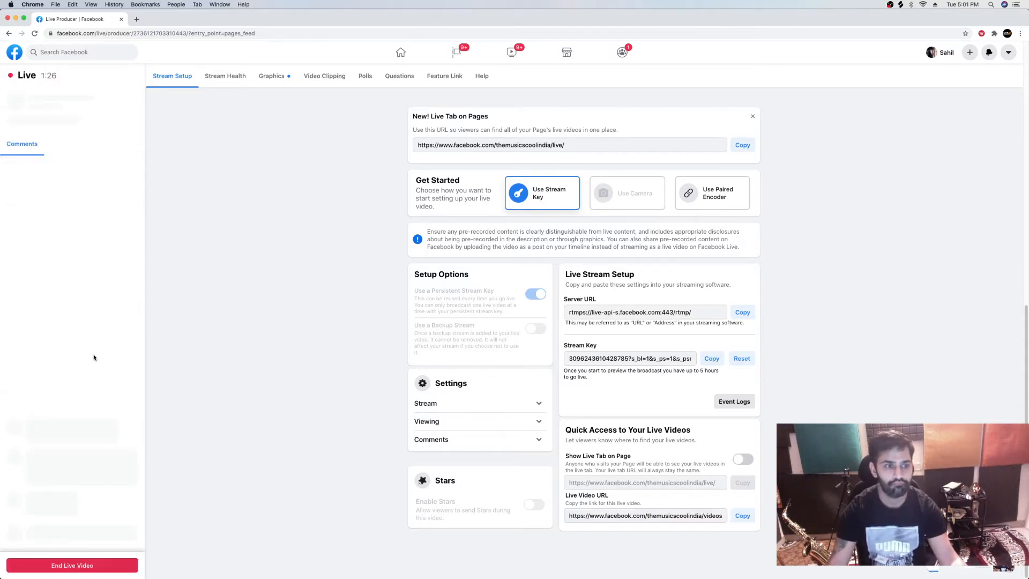
Put the browser away, switch to the Logic Pro project and start a new sound in the Massive plug-in
{"action": "left_click", "coordinate": [15, 19]}
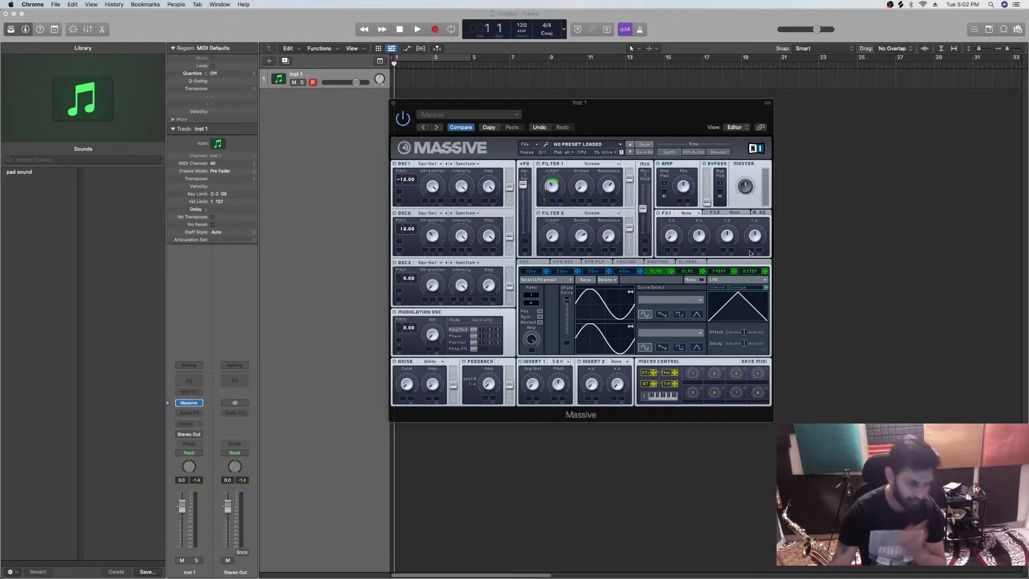
{"action": "left_click_drag", "start_coordinate": [620, 109], "coordinate": [660, 131]}
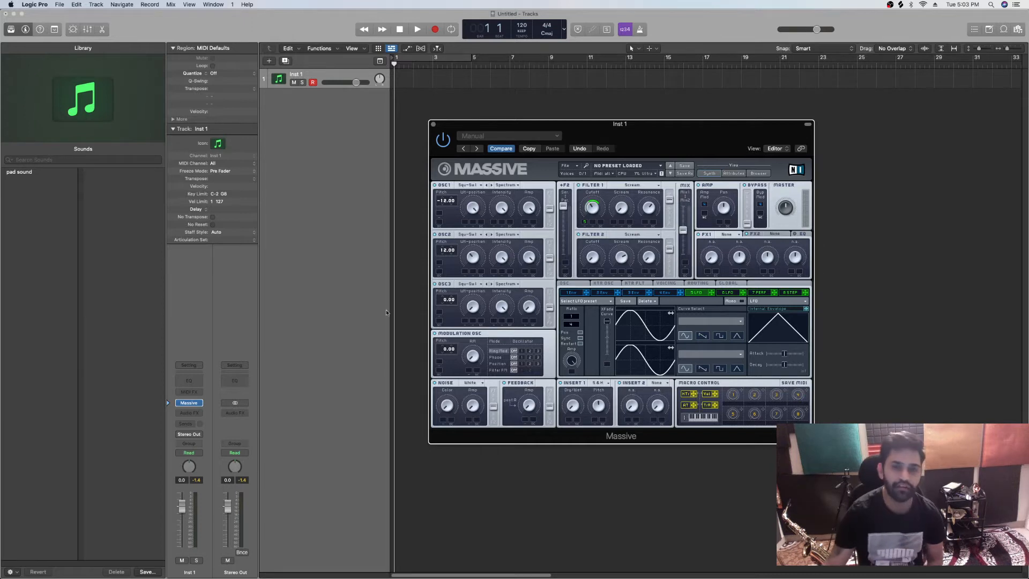
{"action": "left_click_drag", "start_coordinate": [715, 136], "coordinate": [689, 134]}
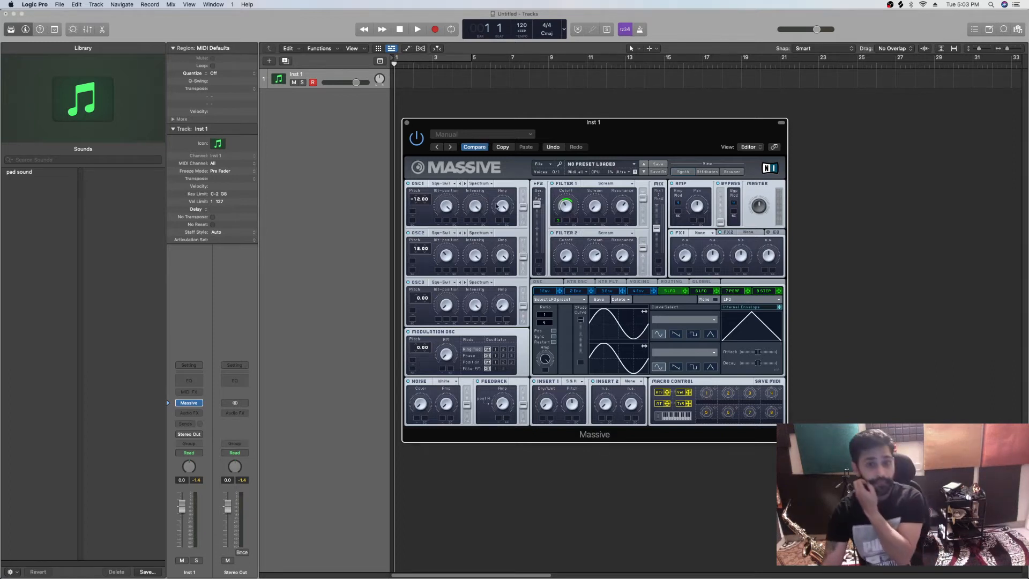
{"action": "left_click_drag", "start_coordinate": [618, 136], "coordinate": [610, 139]}
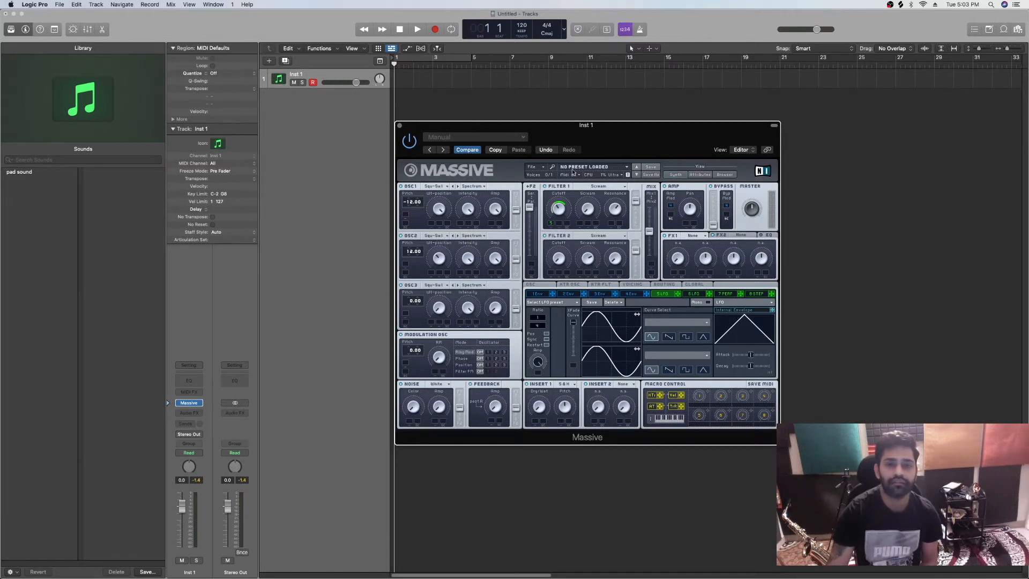
{"action": "left_click", "coordinate": [535, 167]}
{"action": "left_click", "coordinate": [540, 172]}
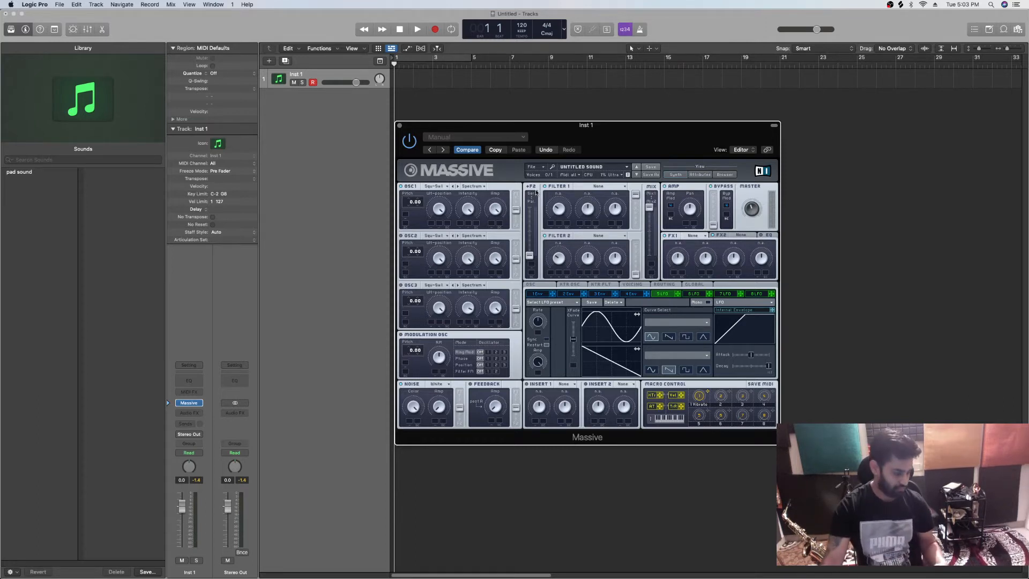
Set oscillator 1 to the Sin-Triangle wavetable and oscillator 2 to Sin-Square
{"action": "left_click", "coordinate": [441, 187]}
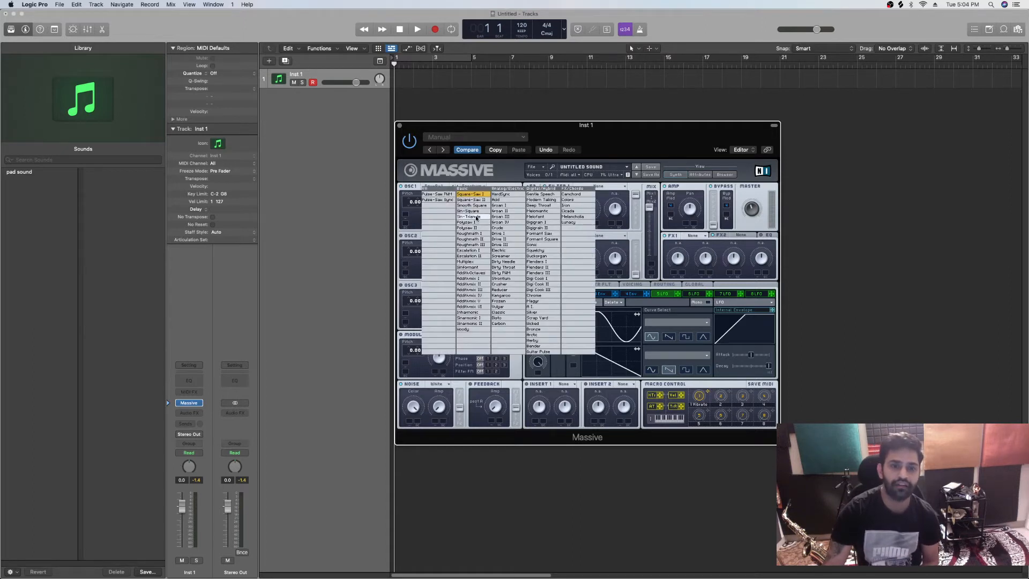
{"action": "left_click", "coordinate": [417, 188]}
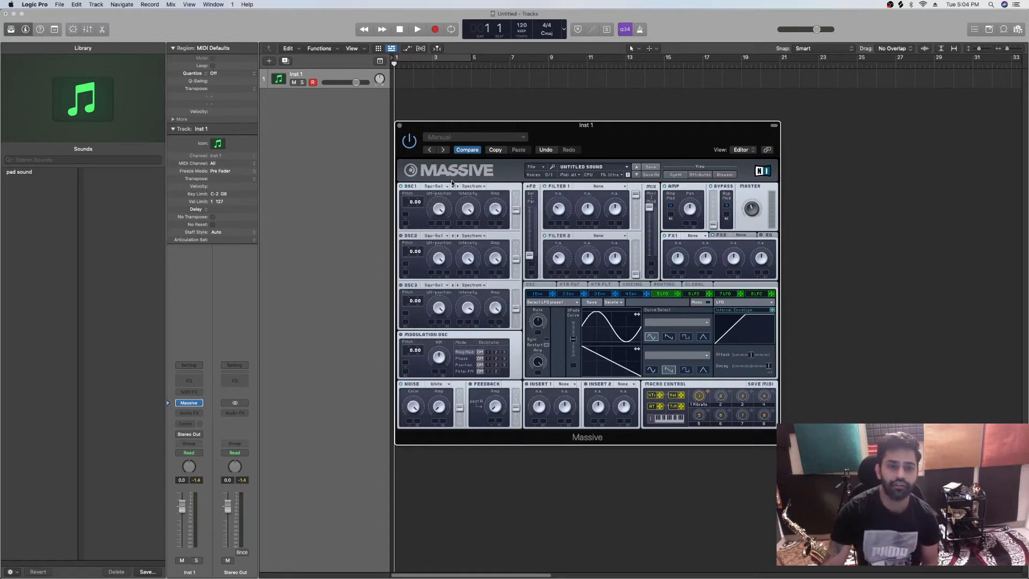
{"action": "left_click", "coordinate": [441, 189]}
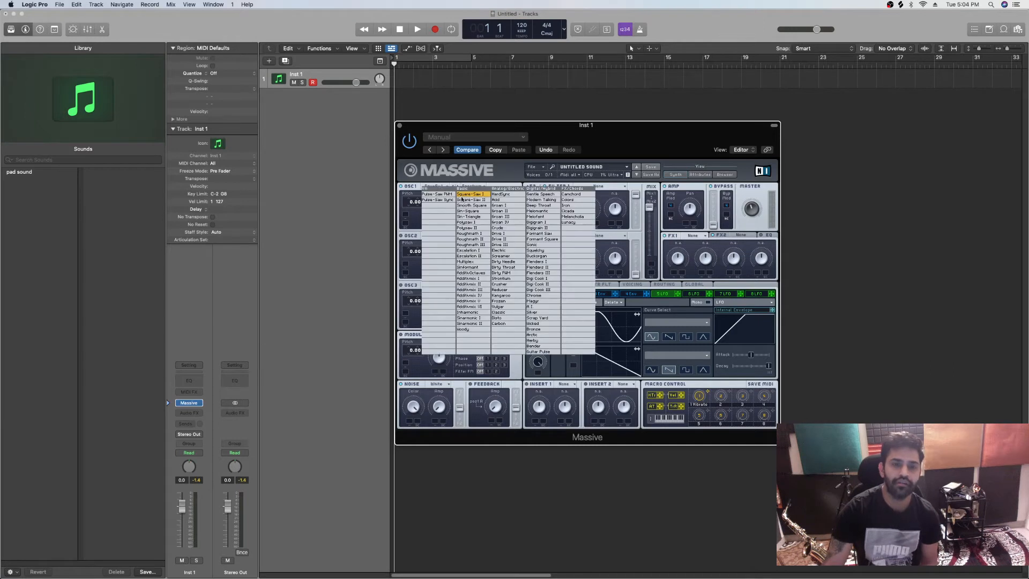
{"action": "left_click", "coordinate": [474, 218]}
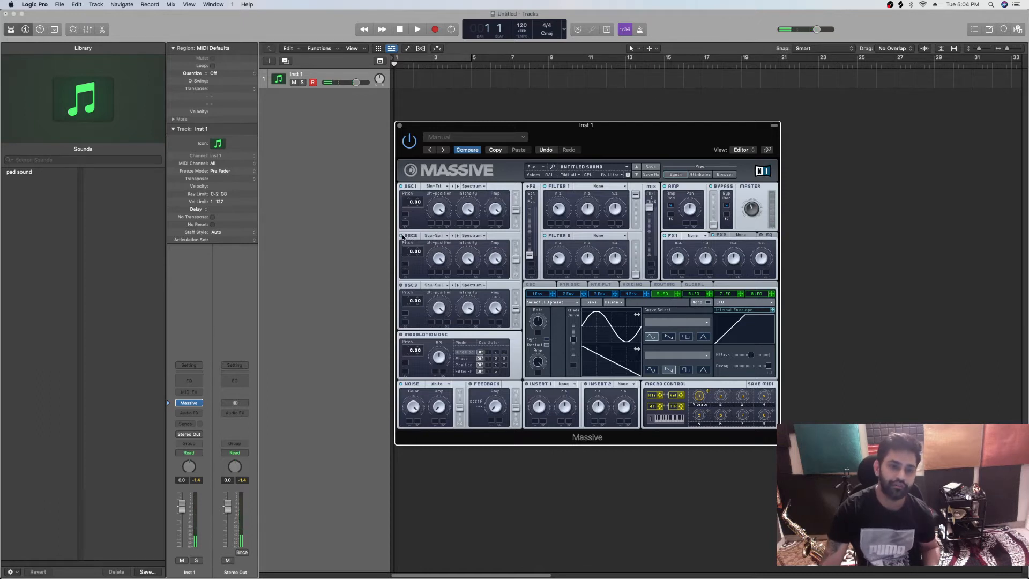
{"action": "left_click", "coordinate": [438, 234]}
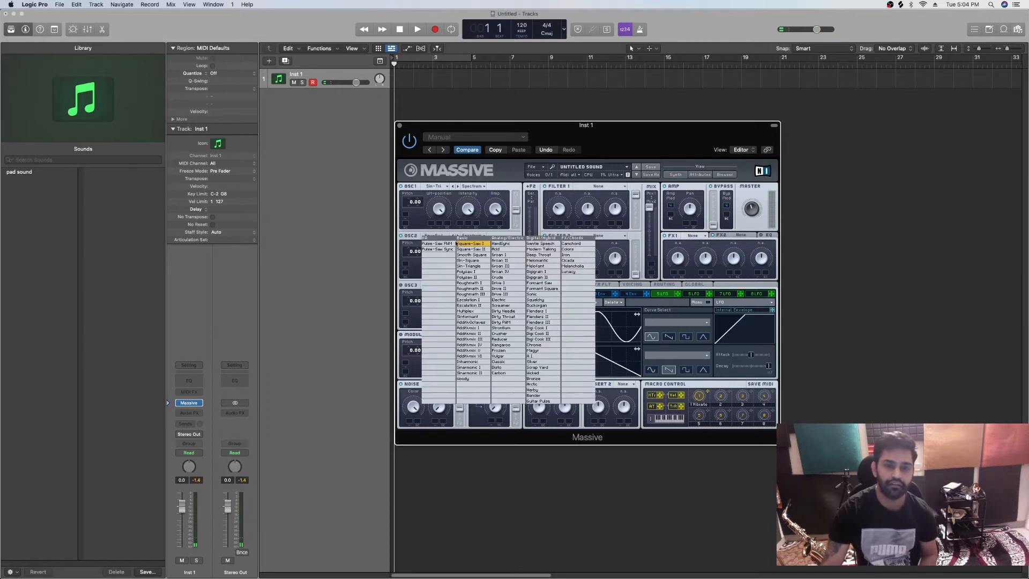
{"action": "left_click", "coordinate": [468, 261]}
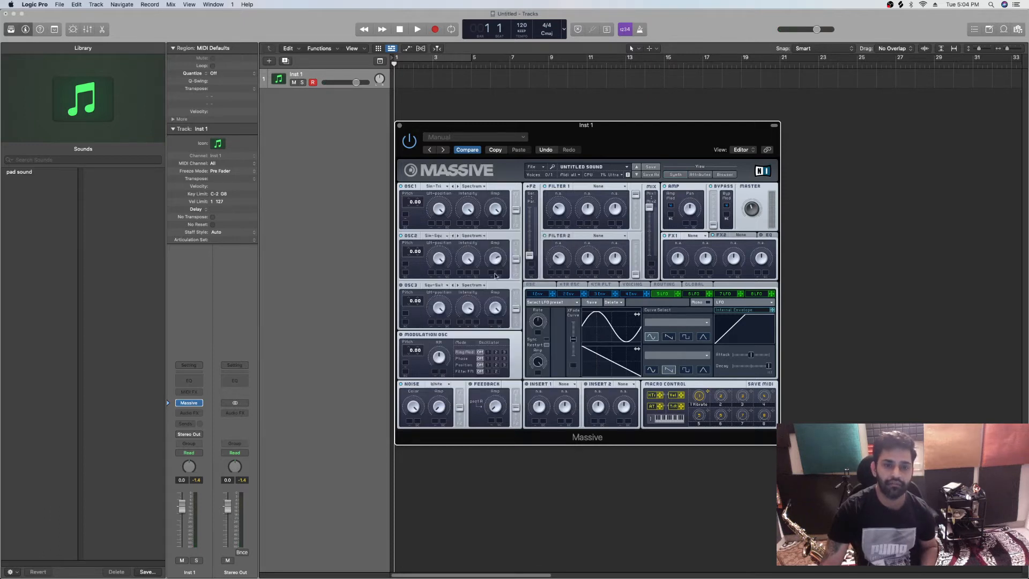
Set Filter 1 to Lowpass 4 and adjust its cutoff
{"action": "left_click", "coordinate": [610, 187]}
{"action": "left_click", "coordinate": [594, 193]}
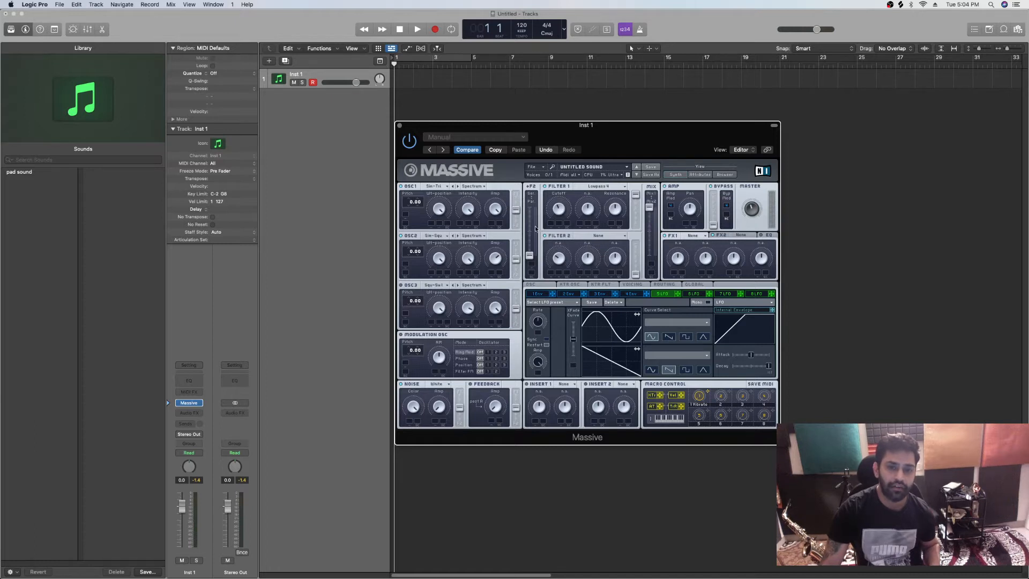
{"action": "left_click_drag", "start_coordinate": [561, 213], "coordinate": [562, 208]}
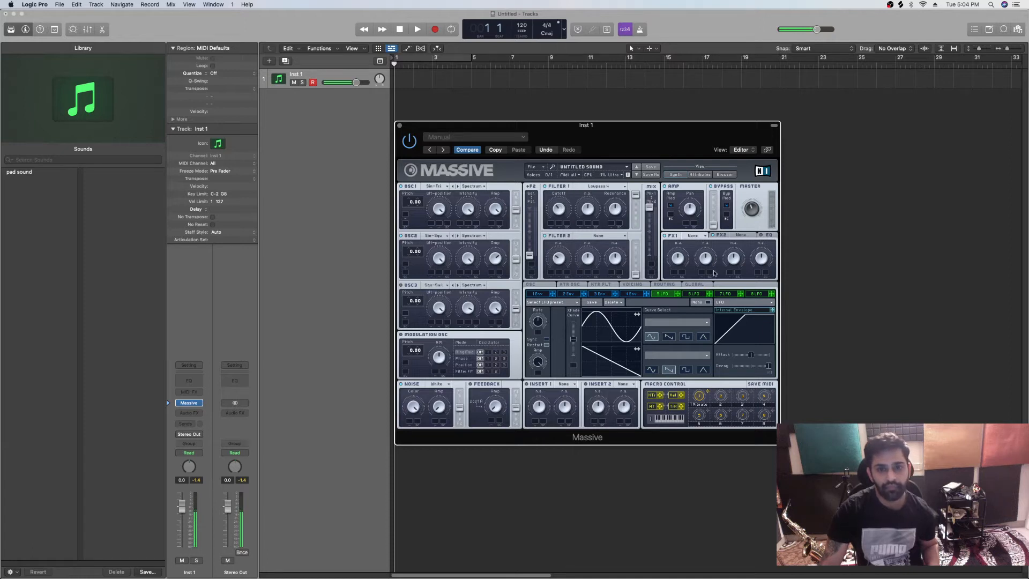
Lengthen the attack, decay and release of envelope 4
{"action": "left_click", "coordinate": [631, 294]}
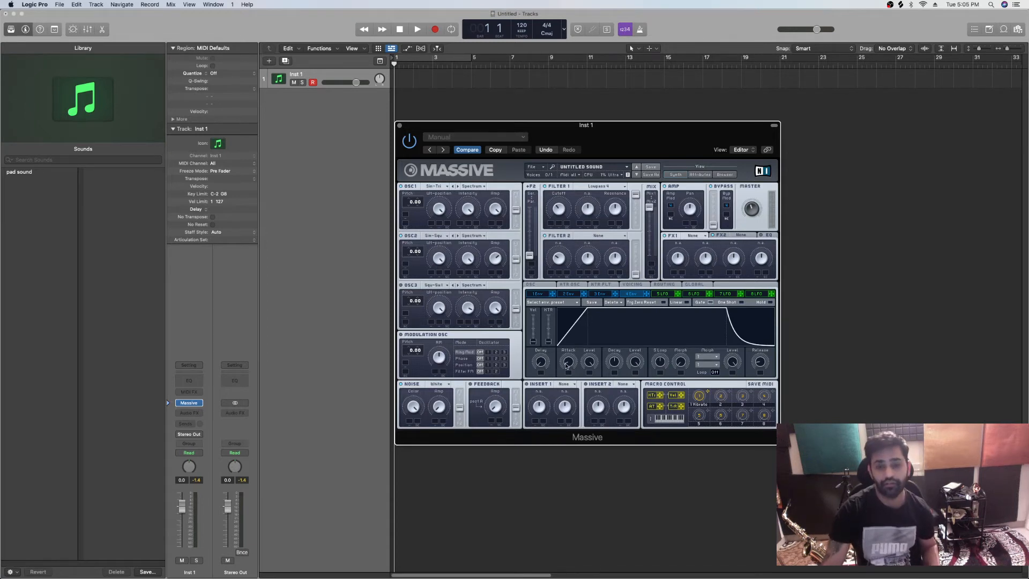
{"action": "left_click_drag", "start_coordinate": [567, 365], "coordinate": [578, 336]}
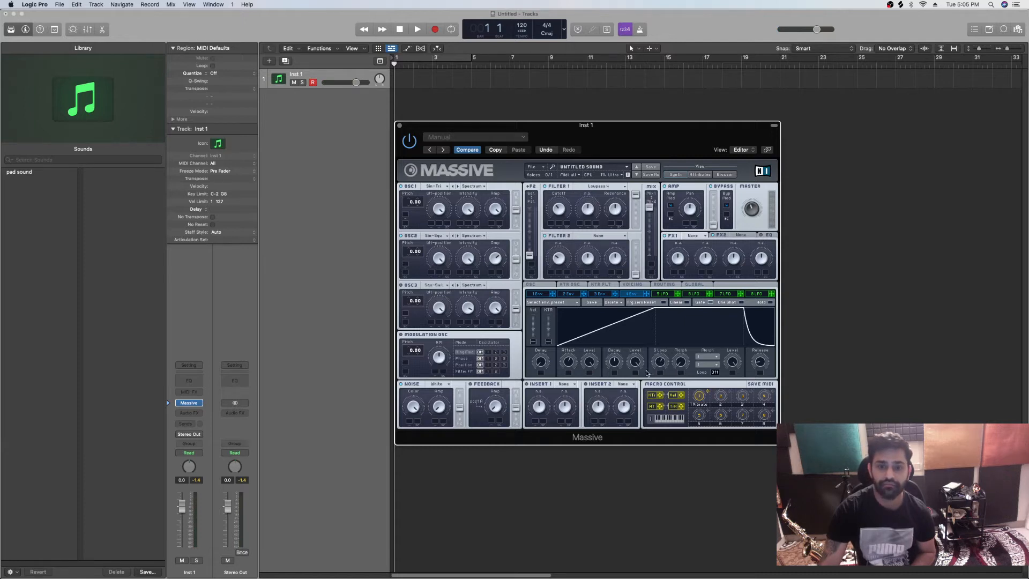
{"action": "left_click_drag", "start_coordinate": [616, 365], "coordinate": [621, 346]}
{"action": "left_click_drag", "start_coordinate": [759, 364], "coordinate": [762, 342]}
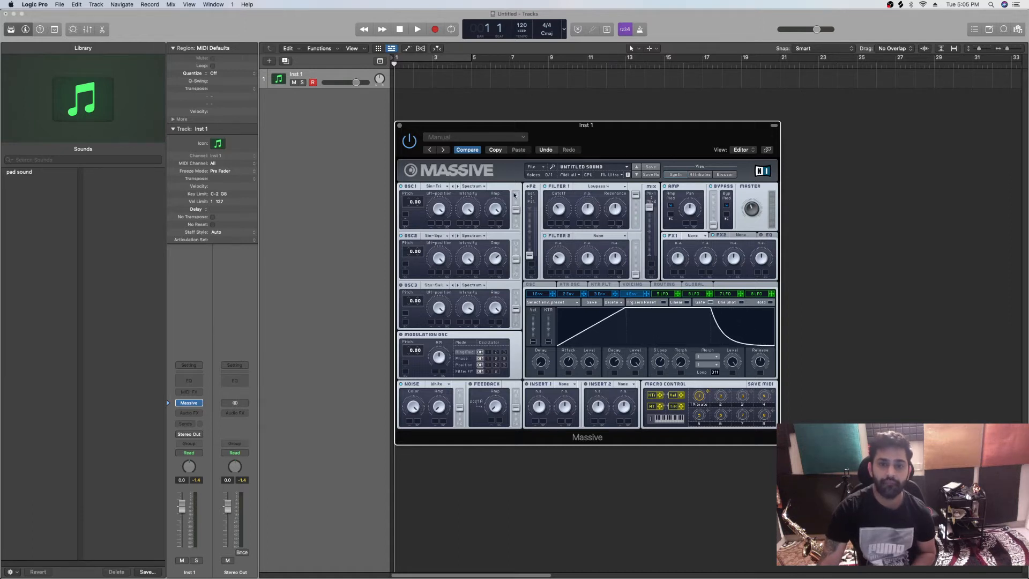
Create a MIDI region at bar 1 on the Inst 1 track and extend it to four bars
{"action": "left_click_drag", "start_coordinate": [629, 127], "coordinate": [709, 124]}
{"action": "right_click", "coordinate": [398, 79]}
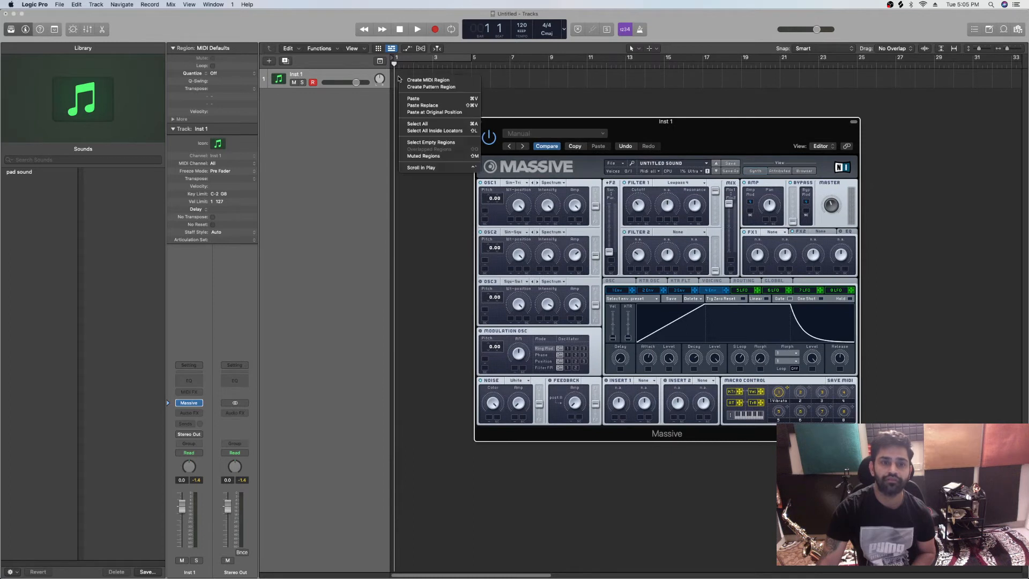
{"action": "left_click", "coordinate": [425, 82]}
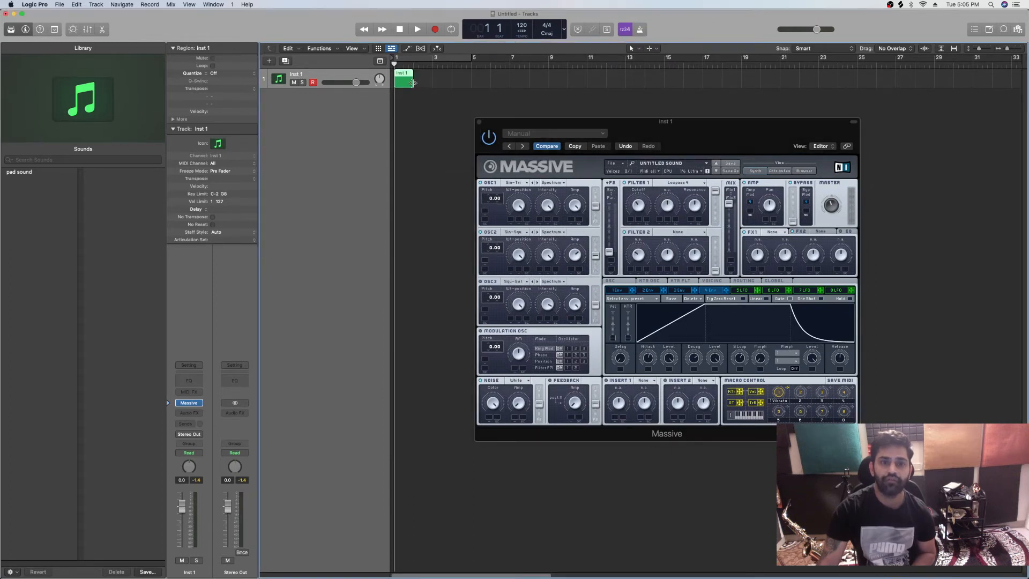
{"action": "left_click_drag", "start_coordinate": [412, 83], "coordinate": [471, 83]}
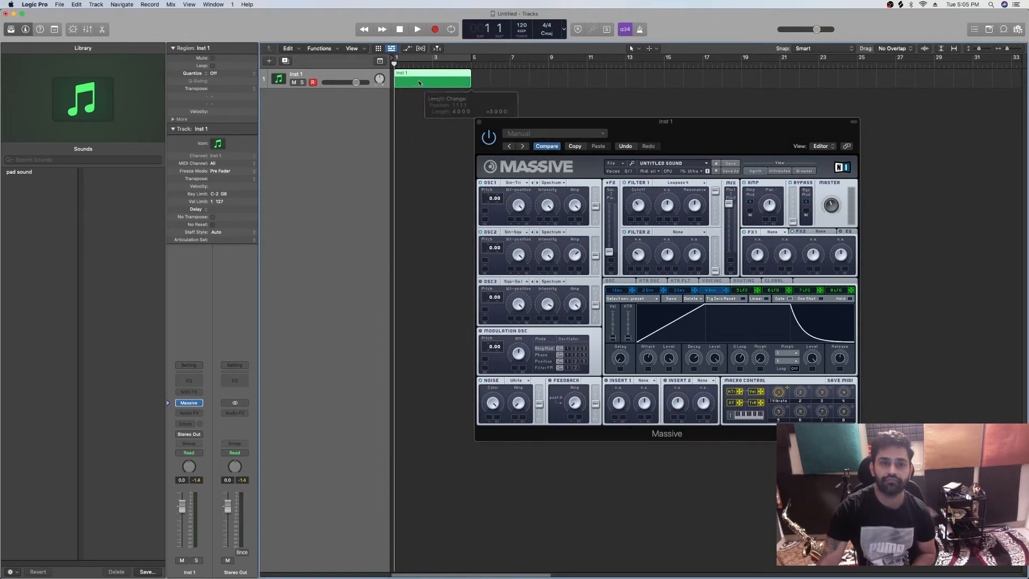
Enter an A minor chord (A2, C3, E3) at the region's start and stretch its notes across all four bars
{"action": "key", "text": "super+4"}
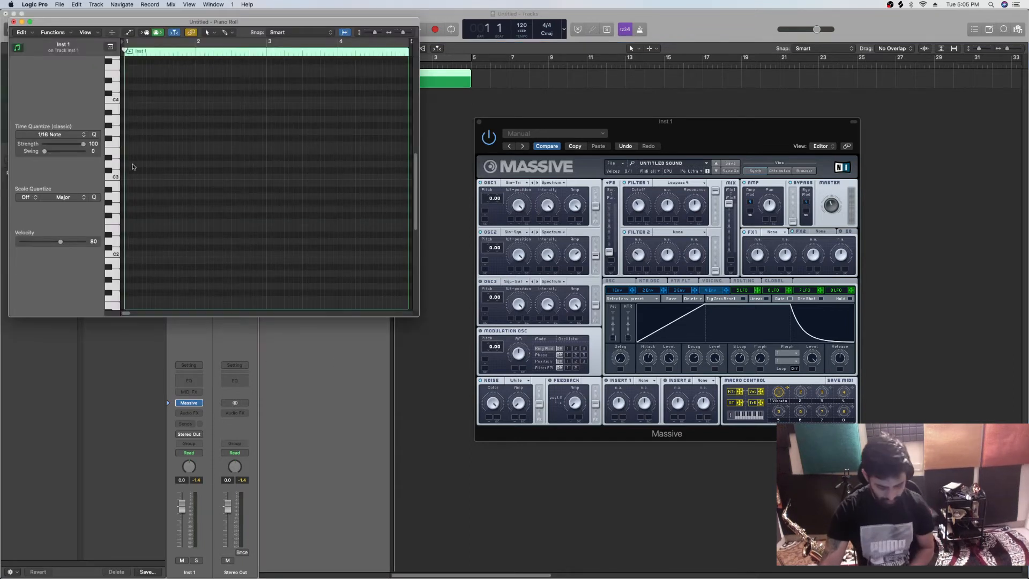
{"action": "left_click", "coordinate": [129, 197]}
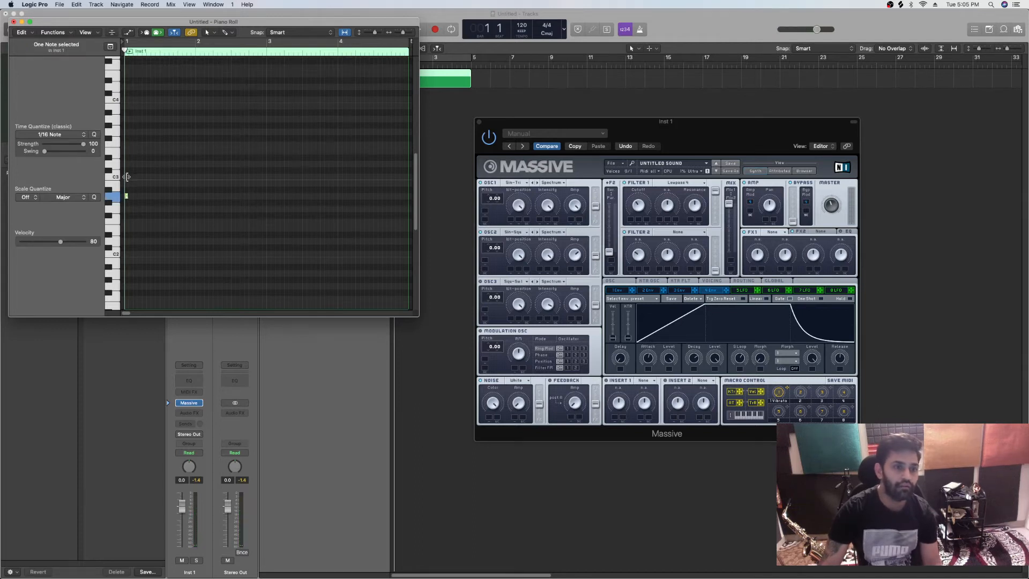
{"action": "left_click", "coordinate": [128, 176]}
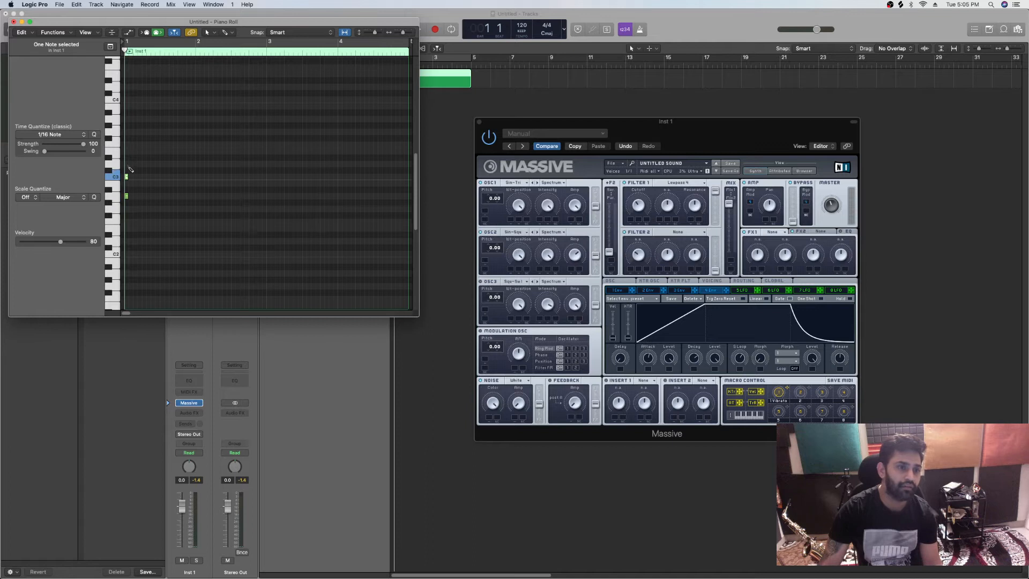
{"action": "left_click", "coordinate": [127, 151]}
{"action": "left_click_drag", "start_coordinate": [136, 141], "coordinate": [122, 212]}
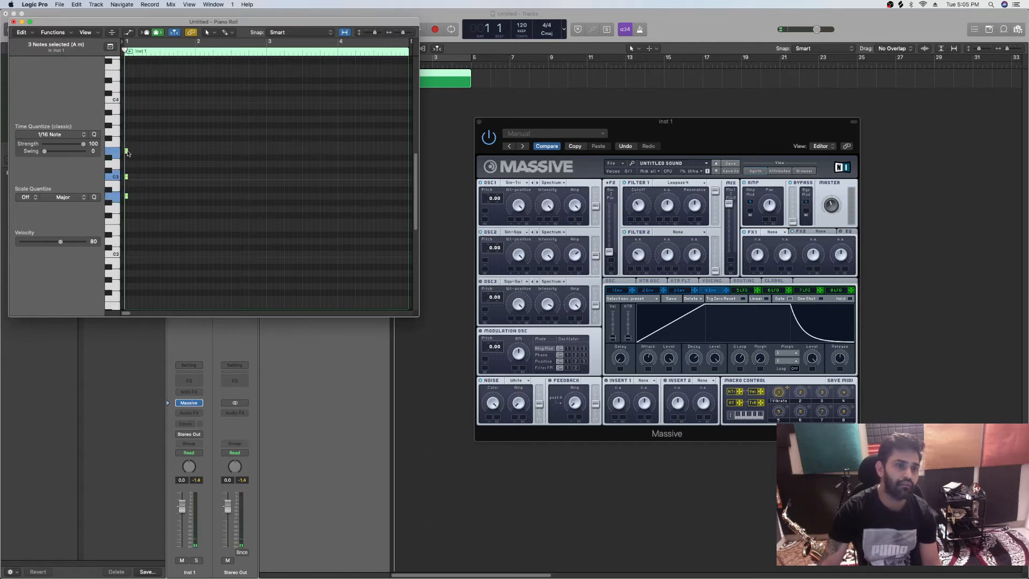
{"action": "left_click_drag", "start_coordinate": [128, 152], "coordinate": [415, 152]}
{"action": "left_click", "coordinate": [14, 22]}
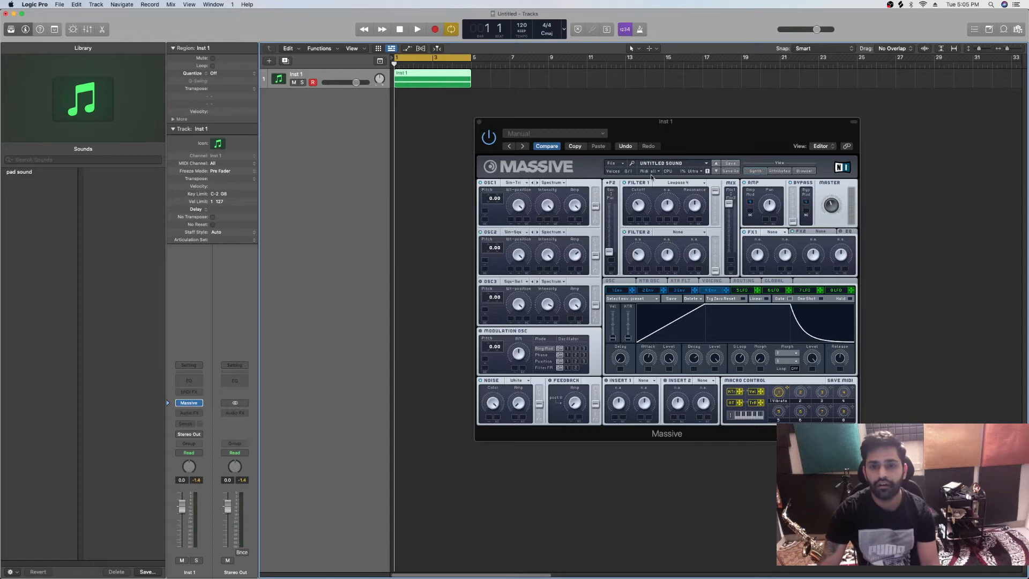
Audition the chord region and raise Massive's maximum number of voices in its voicing settings
{"action": "key", "text": "space"}
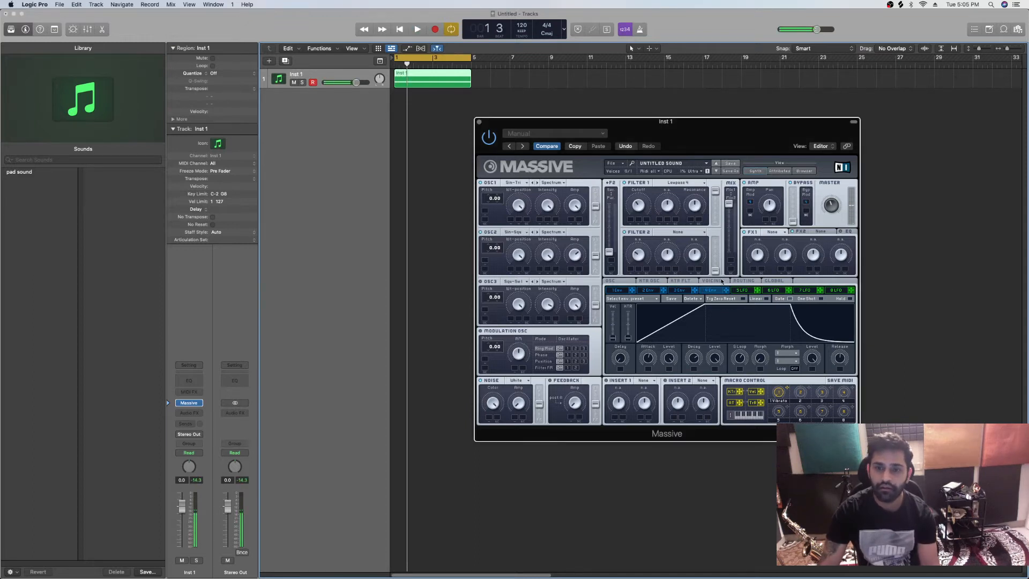
{"action": "left_click", "coordinate": [721, 281]}
{"action": "left_click_drag", "start_coordinate": [617, 321], "coordinate": [635, 273]}
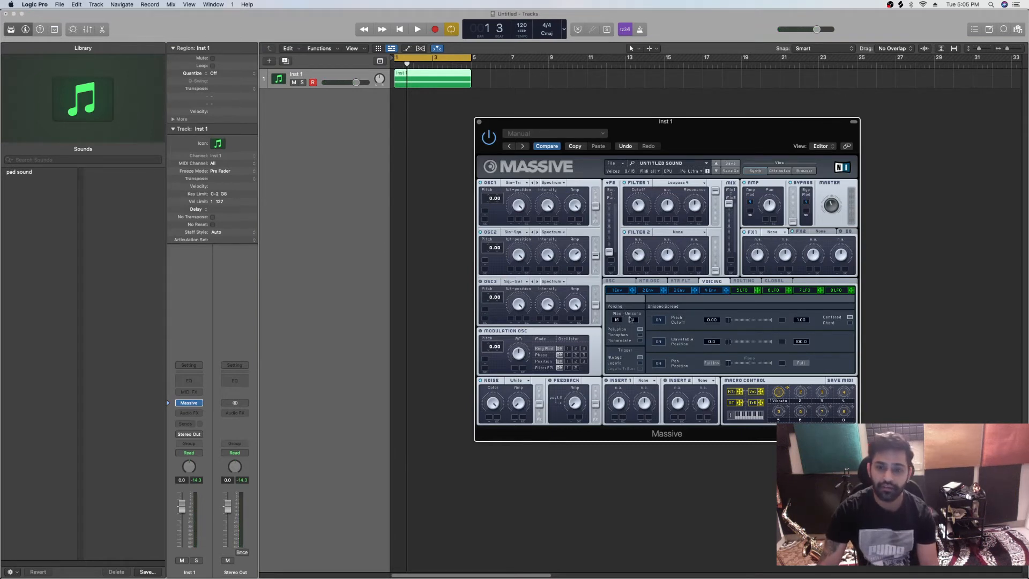
{"action": "key", "text": "space"}
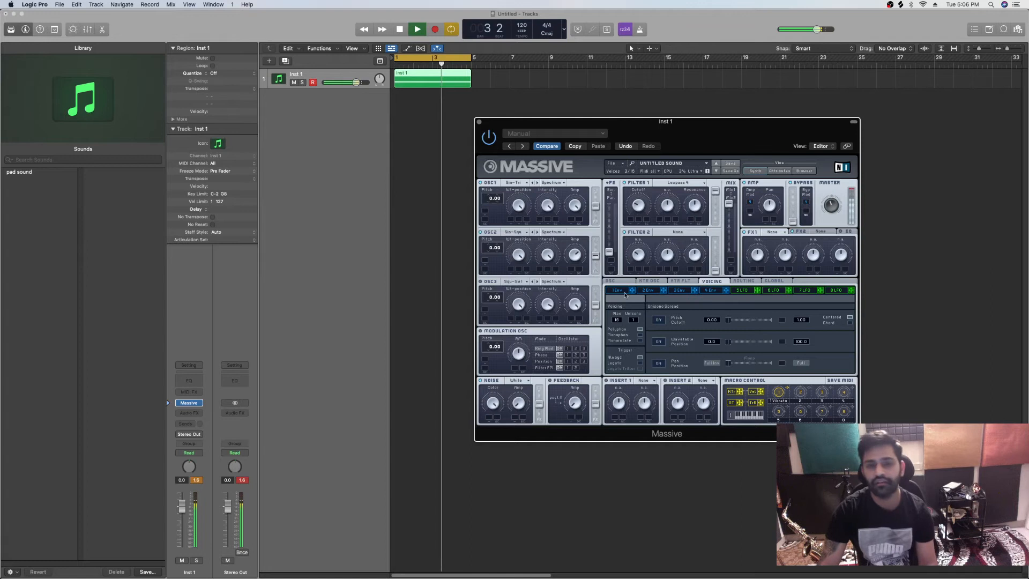
Audition the chord repeatedly and raise the pitch of oscillator 2
{"action": "key", "text": "space"}
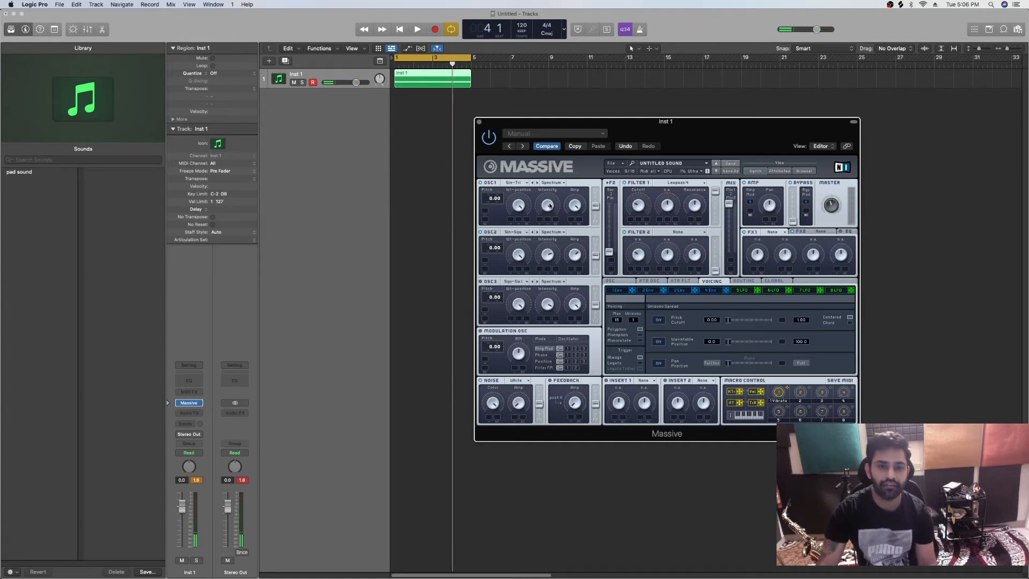
{"action": "key", "text": "space"}
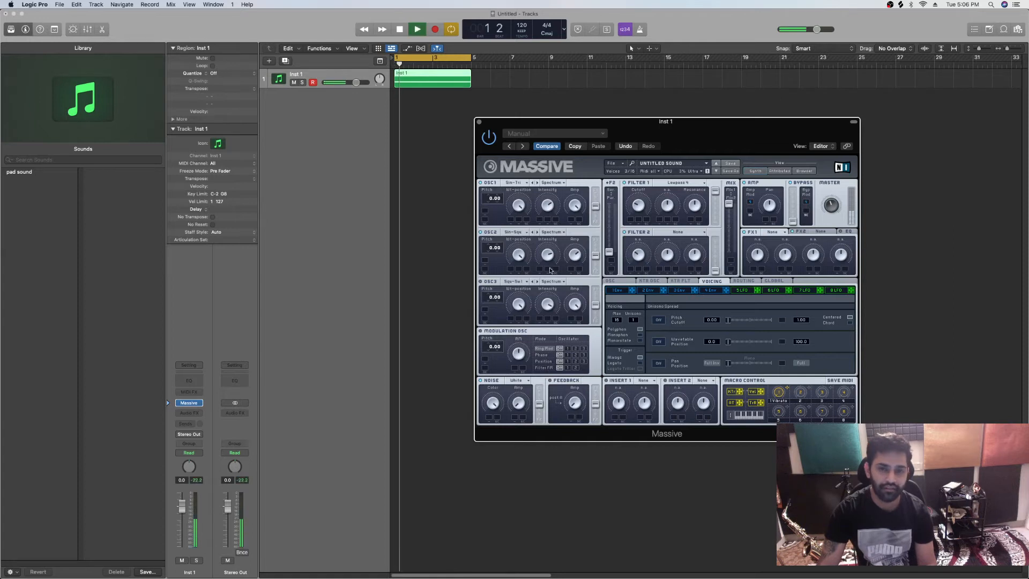
{"action": "key", "text": "space"}
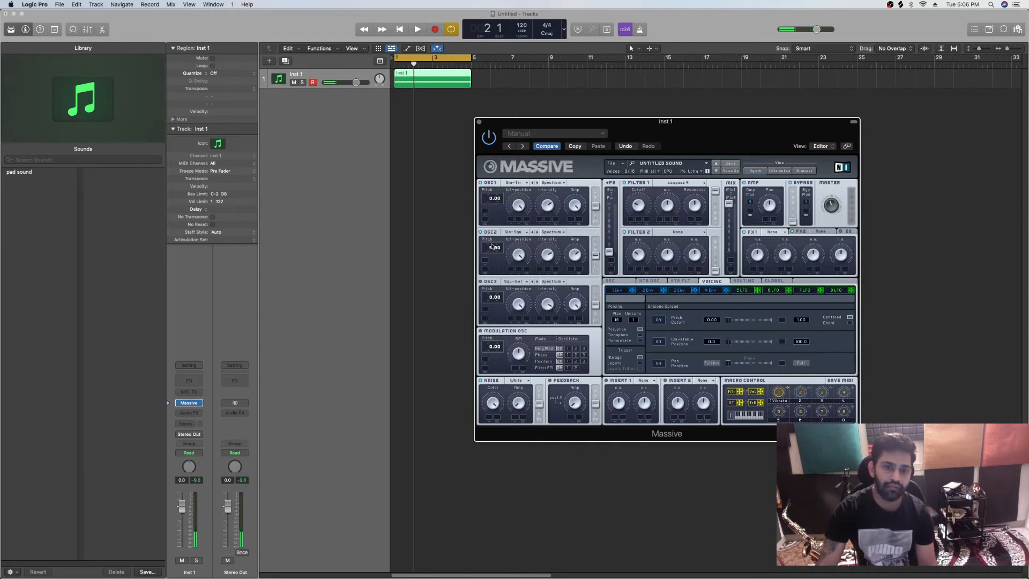
{"action": "key", "text": "space"}
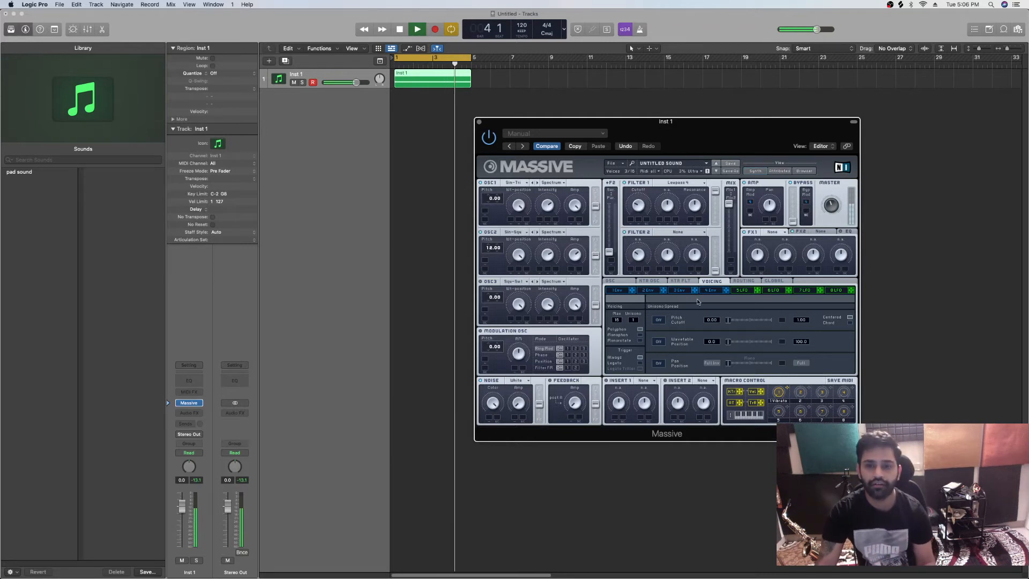
{"action": "key", "text": "space"}
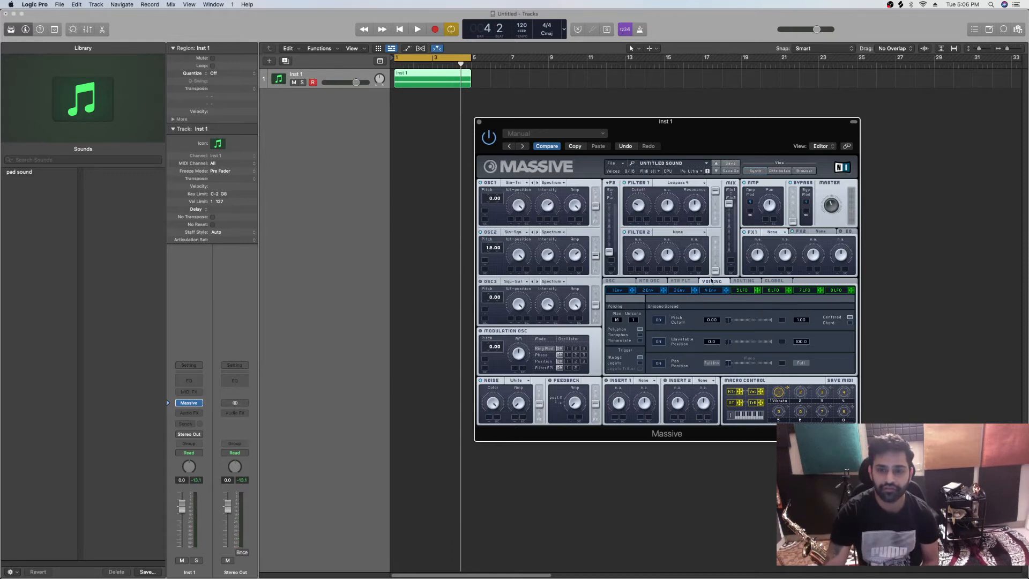
Enable the pitch cutoff and pan position unison spreads and raise both spread amounts from zero
{"action": "left_click", "coordinate": [660, 320]}
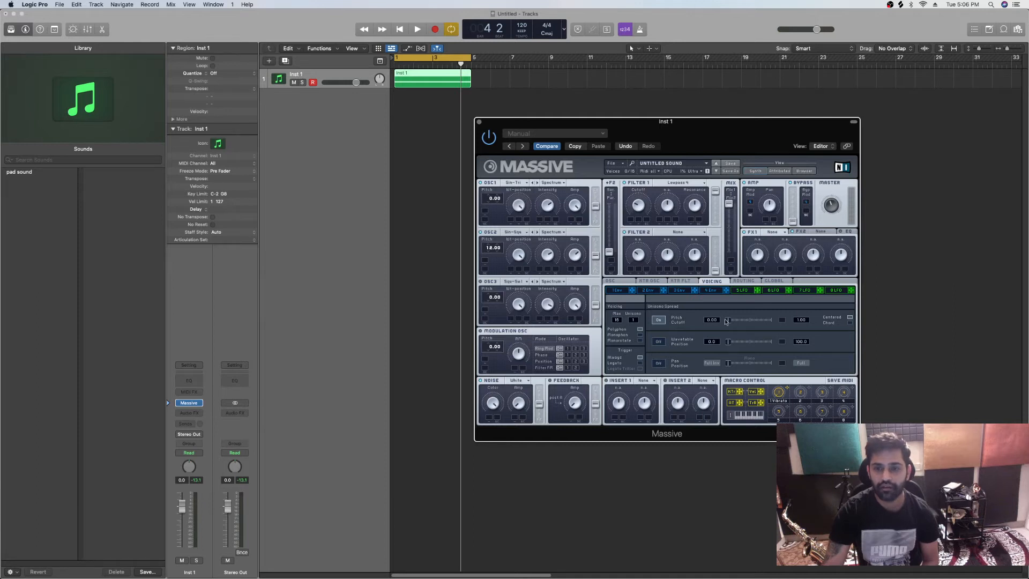
{"action": "key", "text": "space"}
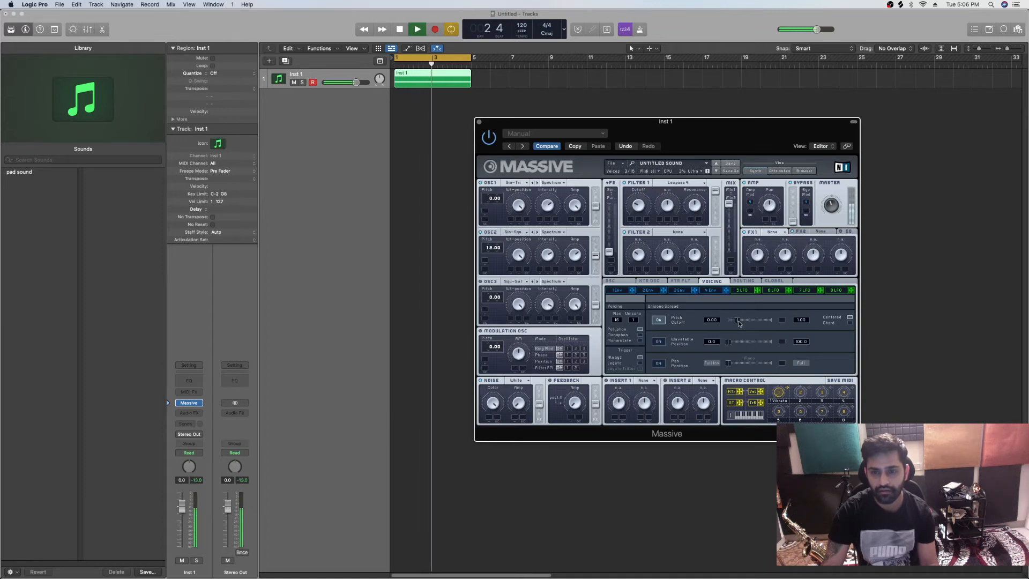
{"action": "left_click", "coordinate": [659, 363]}
{"action": "left_click_drag", "start_coordinate": [735, 364], "coordinate": [751, 364]}
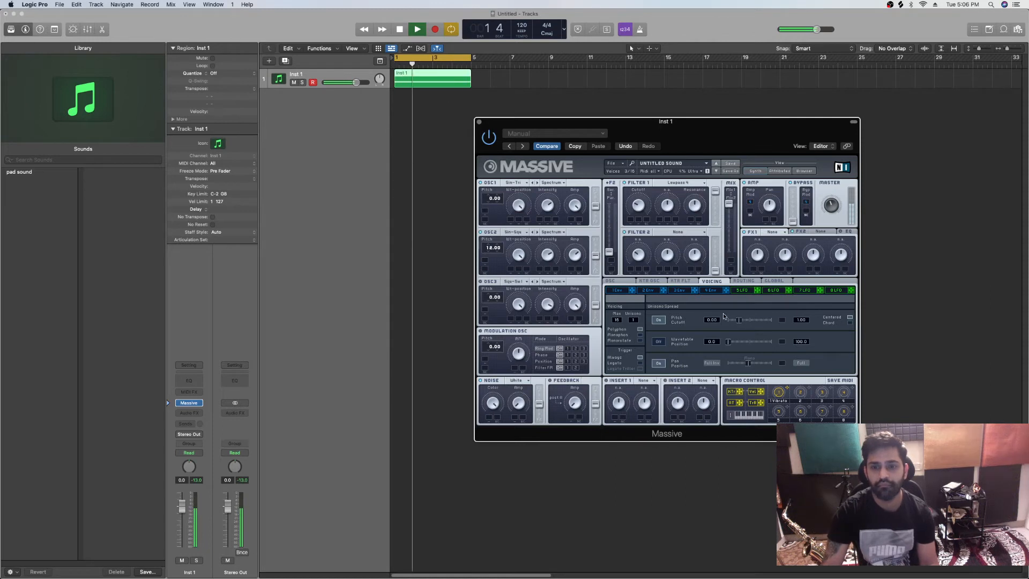
Lower the level after the decay slightly and lengthen the attack of envelope 4, auditioning the chord
{"action": "left_click", "coordinate": [709, 290]}
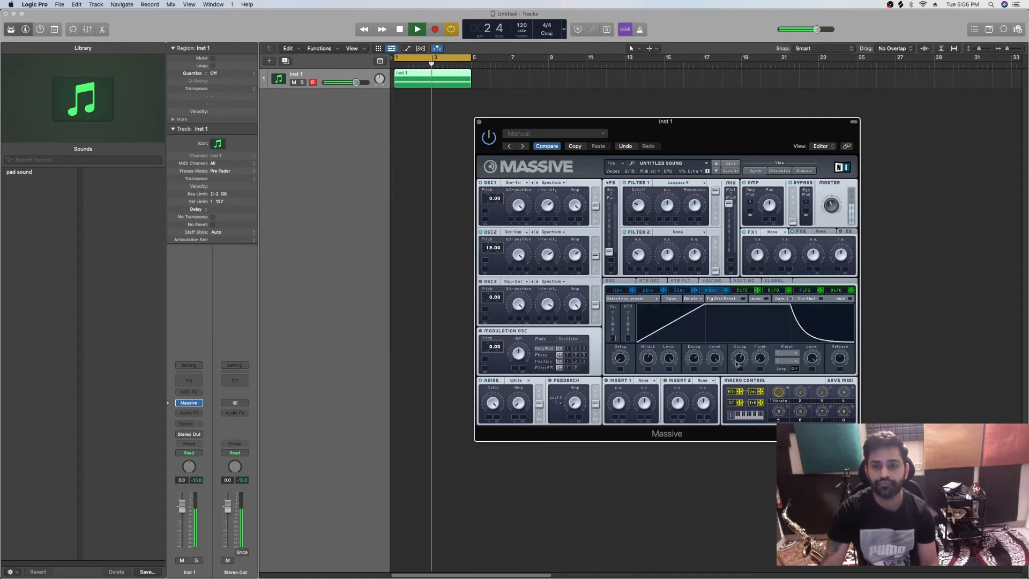
{"action": "left_click_drag", "start_coordinate": [711, 359], "coordinate": [712, 372]}
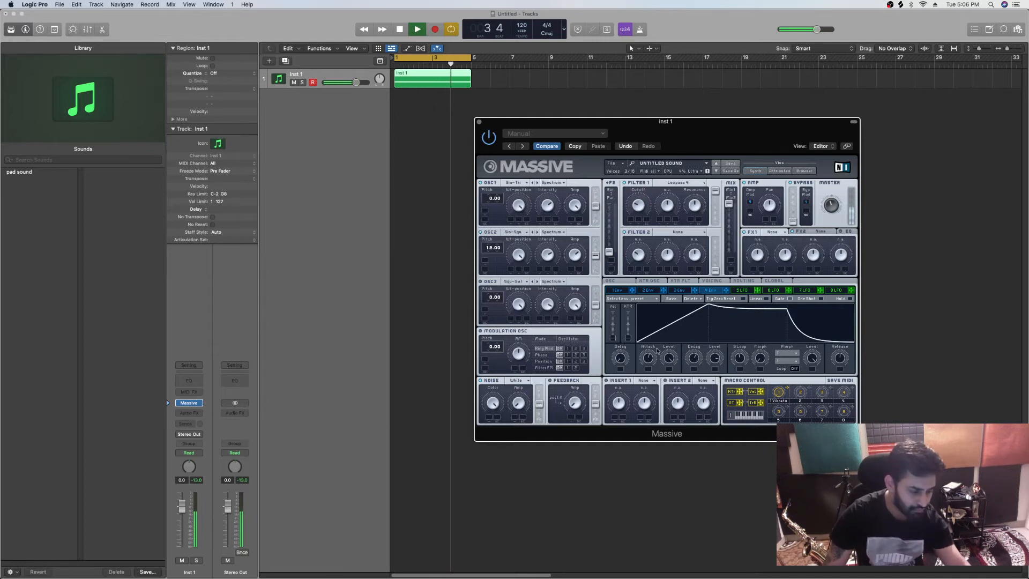
{"action": "key", "text": "space"}
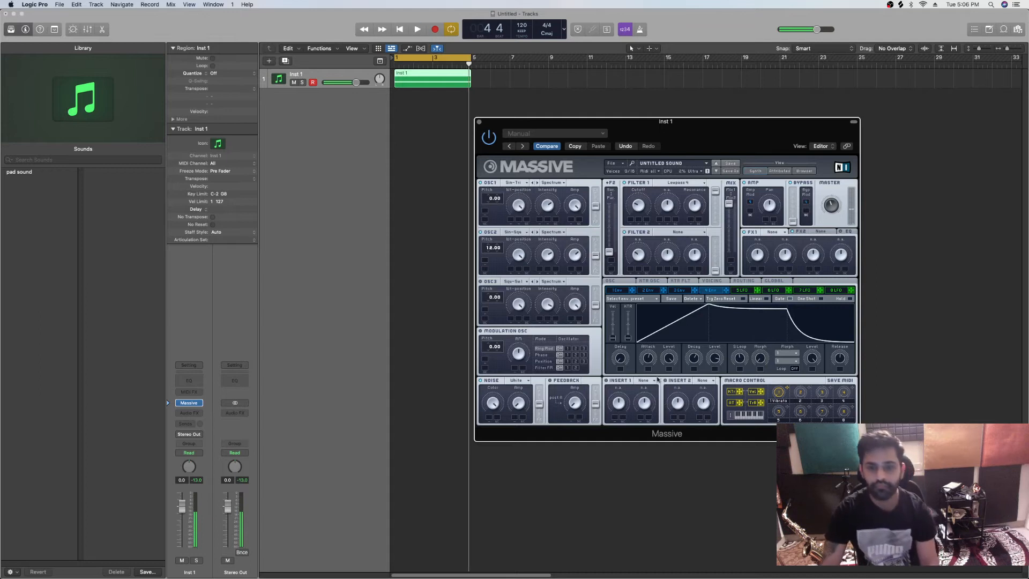
{"action": "left_click_drag", "start_coordinate": [644, 360], "coordinate": [646, 352]}
{"action": "key", "text": "space"}
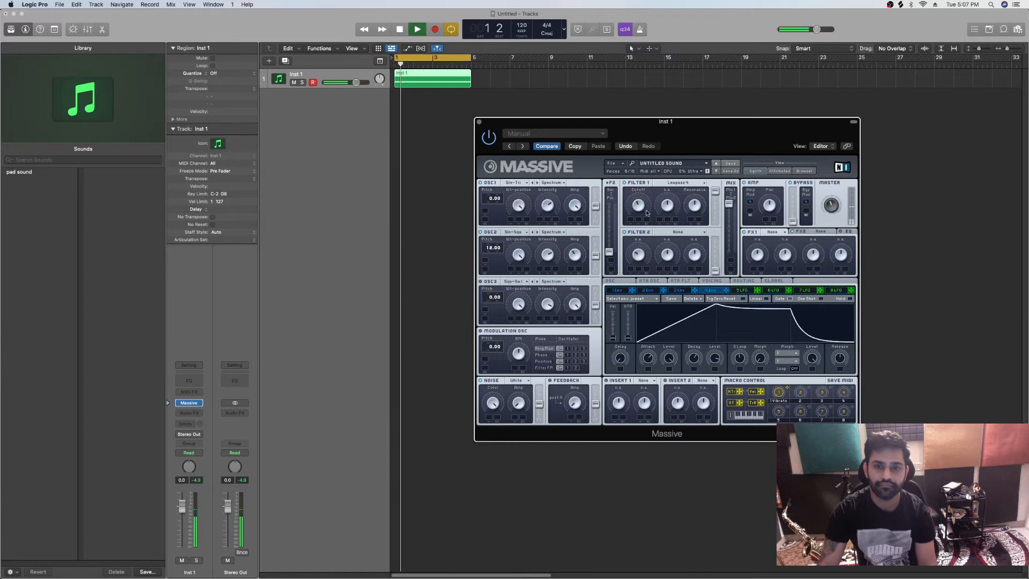
{"action": "key", "text": "space"}
Lengthen the attack and raise the decay level of envelope 3, and assign it to modulate filter 1's cutoff
{"action": "left_click", "coordinate": [681, 291]}
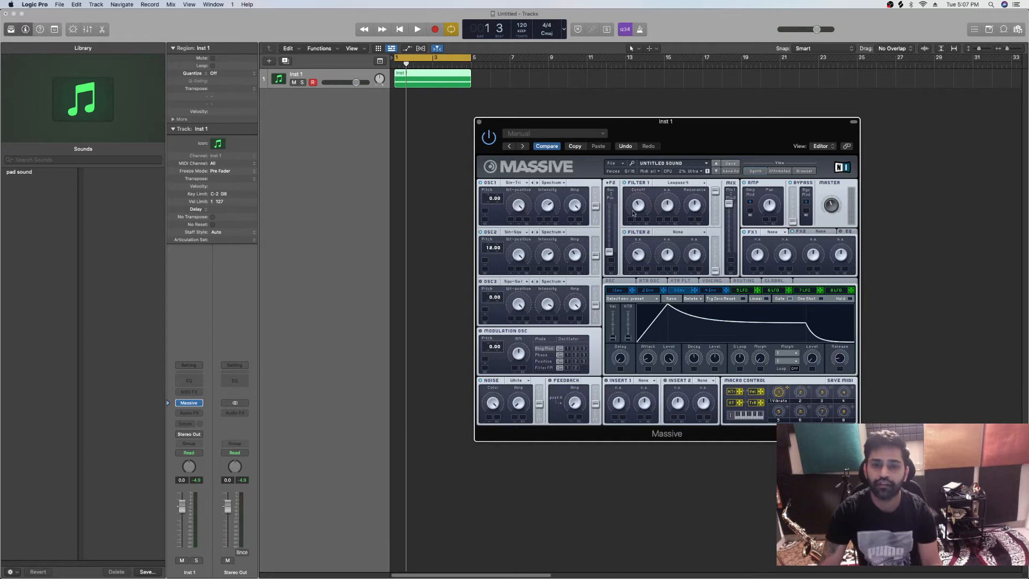
{"action": "left_click_drag", "start_coordinate": [649, 366], "coordinate": [653, 346]}
{"action": "left_click_drag", "start_coordinate": [714, 358], "coordinate": [722, 344]}
{"action": "left_click_drag", "start_coordinate": [651, 364], "coordinate": [713, 355]}
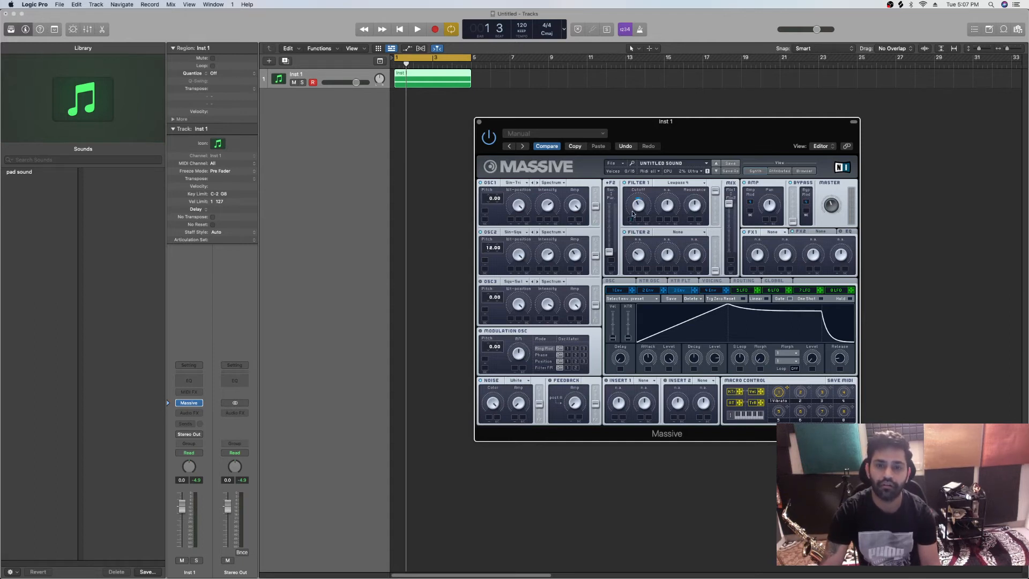
{"action": "key", "text": "space"}
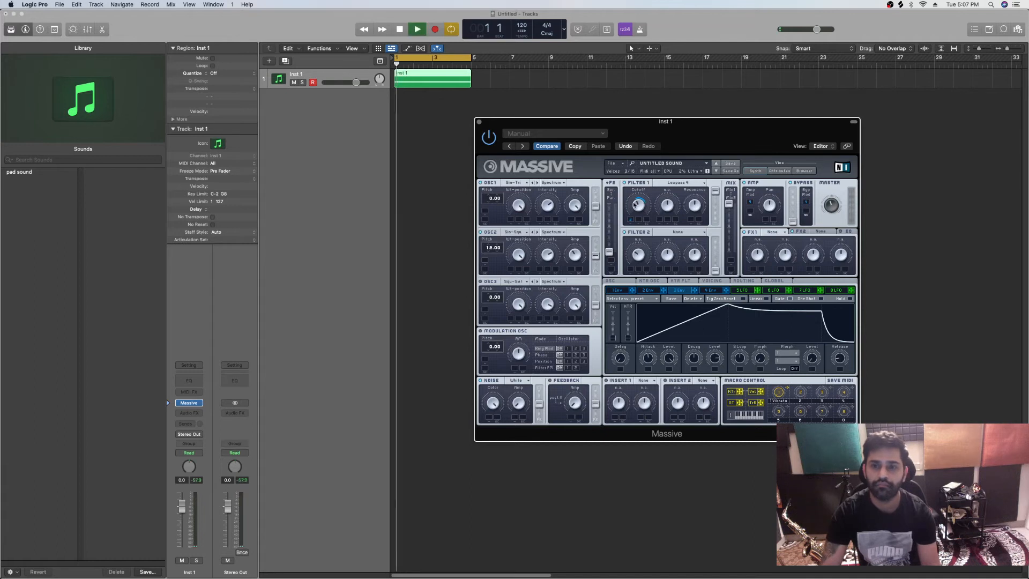
Refine envelope 3 during playback with a longer attack and a lower decay level for the cutoff sweep
{"action": "left_click_drag", "start_coordinate": [651, 364], "coordinate": [653, 358]}
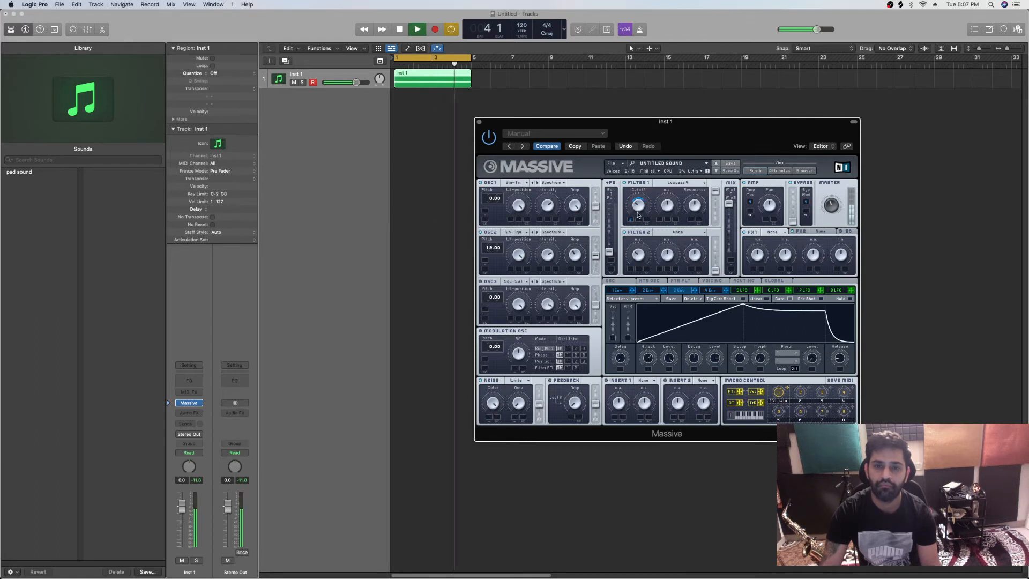
{"action": "key", "text": "space"}
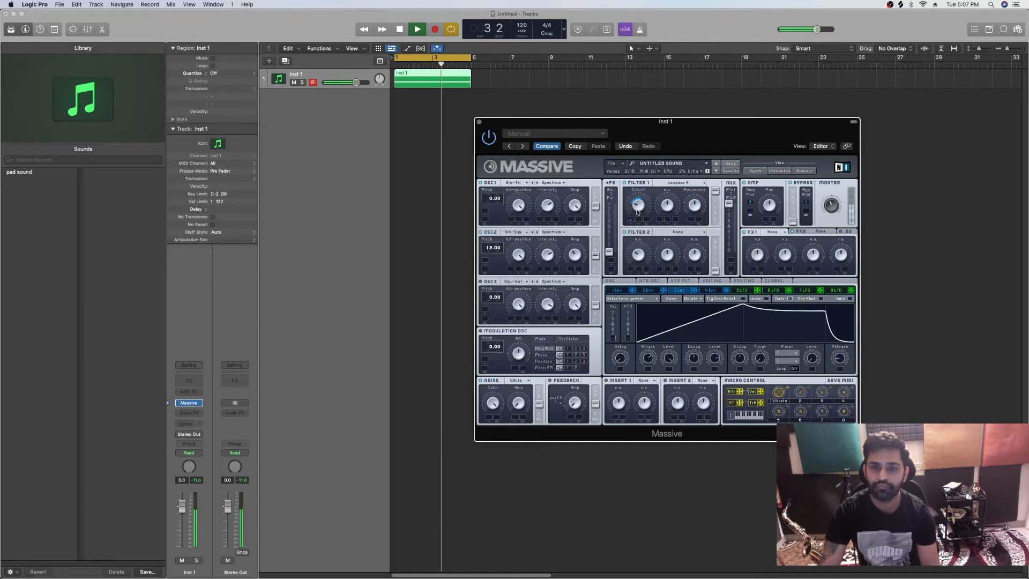
{"action": "mouse_move", "coordinate": [648, 360]}
{"action": "left_mouse_down"}
{"action": "mouse_move", "coordinate": [649, 368]}
{"action": "mouse_move", "coordinate": [651, 356]}
{"action": "left_mouse_up"}
{"action": "left_click_drag", "start_coordinate": [715, 359], "coordinate": [717, 389]}
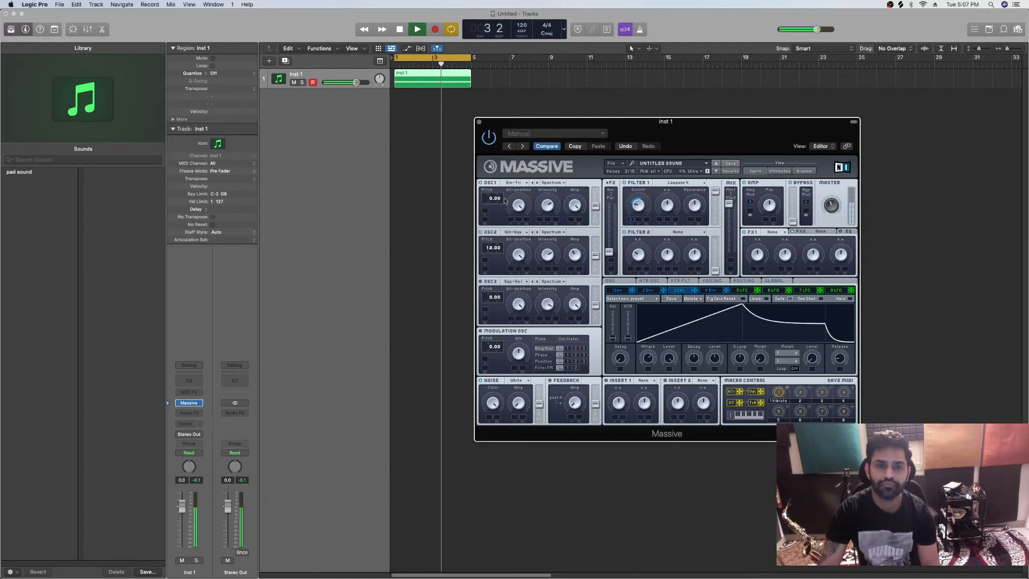
Lower the pitch of oscillator 1 and lengthen the release of envelope 3 while auditioning the chord
{"action": "key", "text": "space"}
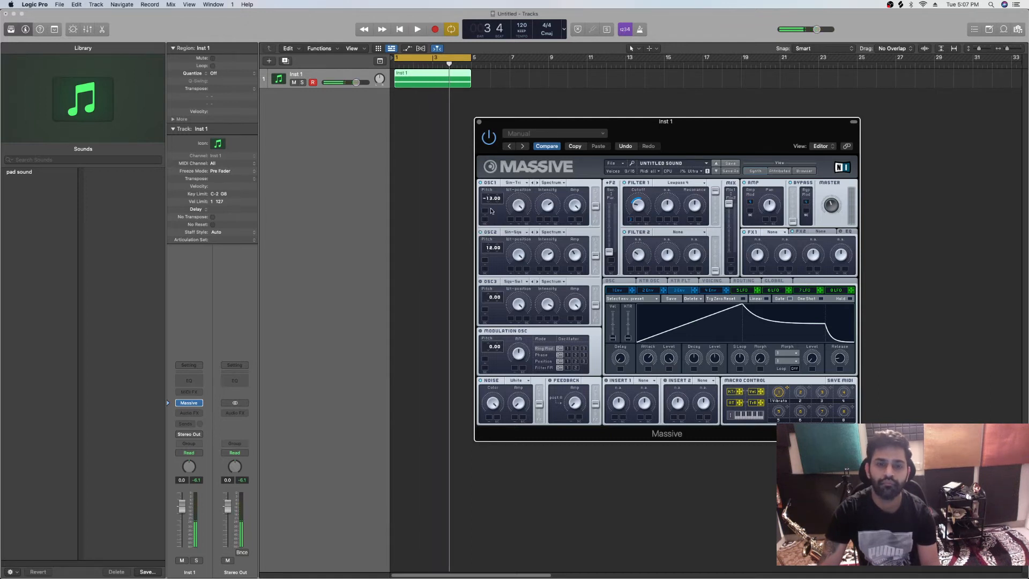
{"action": "key", "text": "space"}
{"action": "left_click_drag", "start_coordinate": [492, 210], "coordinate": [492, 212]}
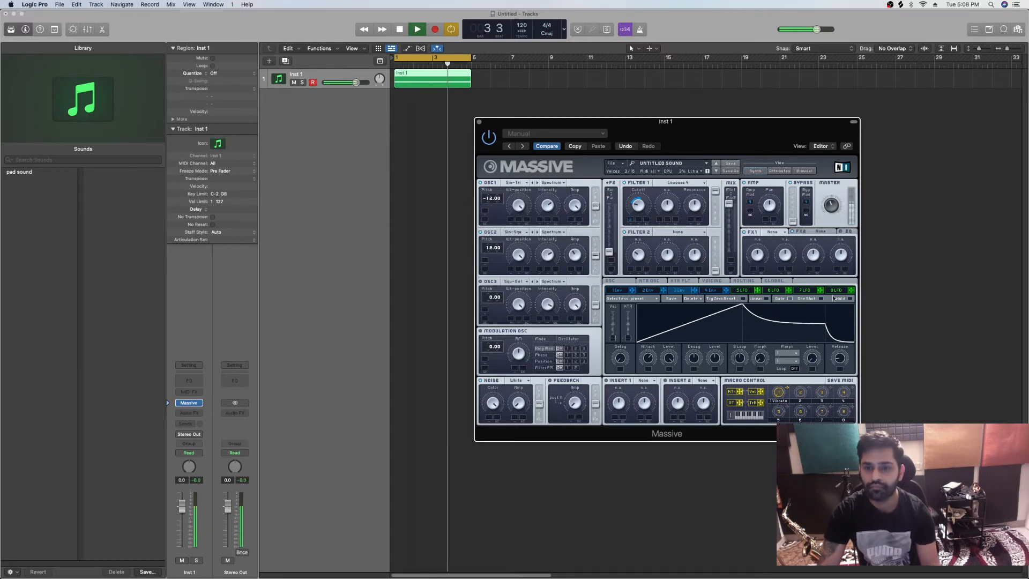
{"action": "left_click_drag", "start_coordinate": [841, 359], "coordinate": [841, 350]}
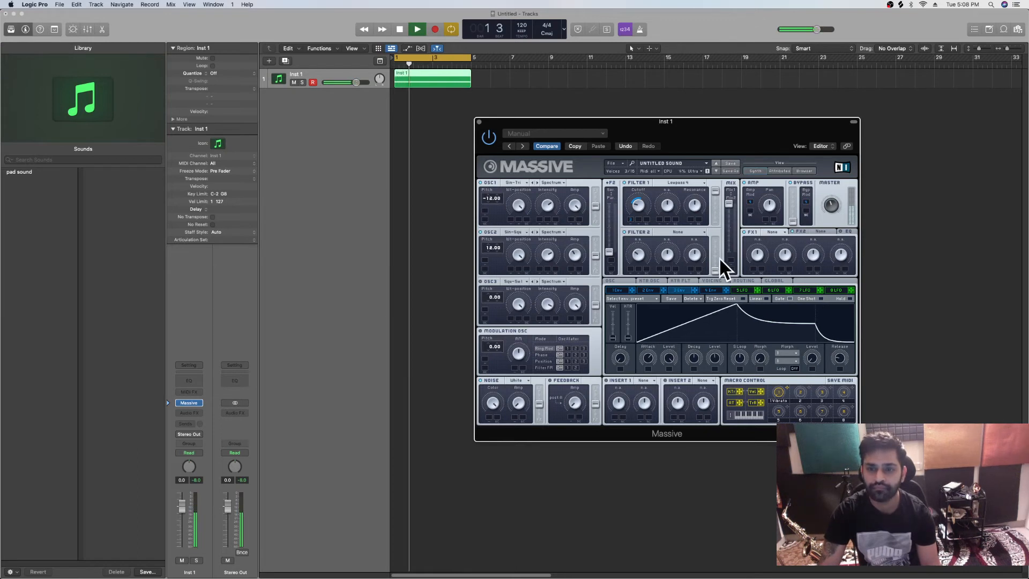
Adjust the noise amplitude during playback and set the FX1 effect to Reverb
{"action": "key", "text": "space"}
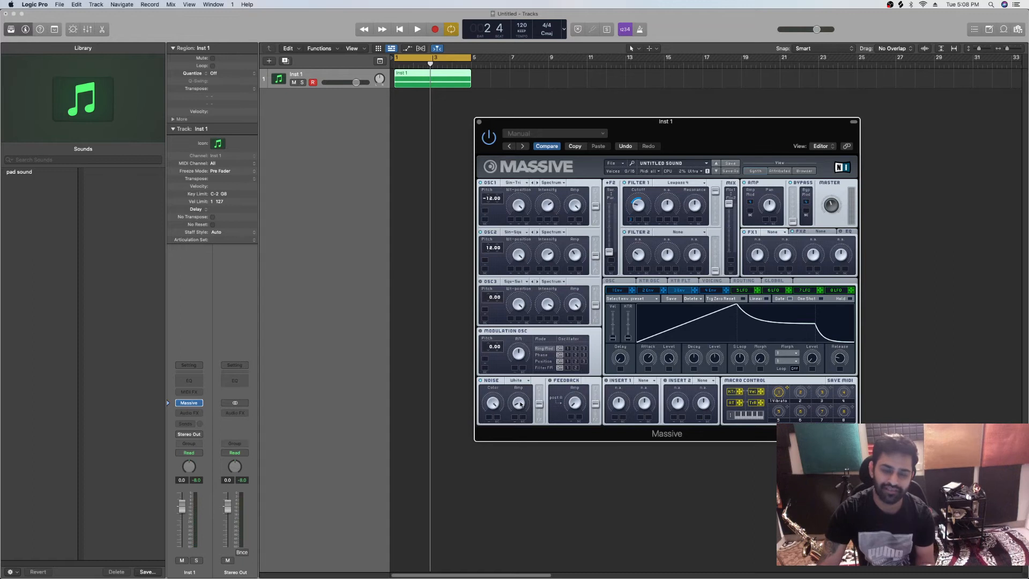
{"action": "key", "text": "space"}
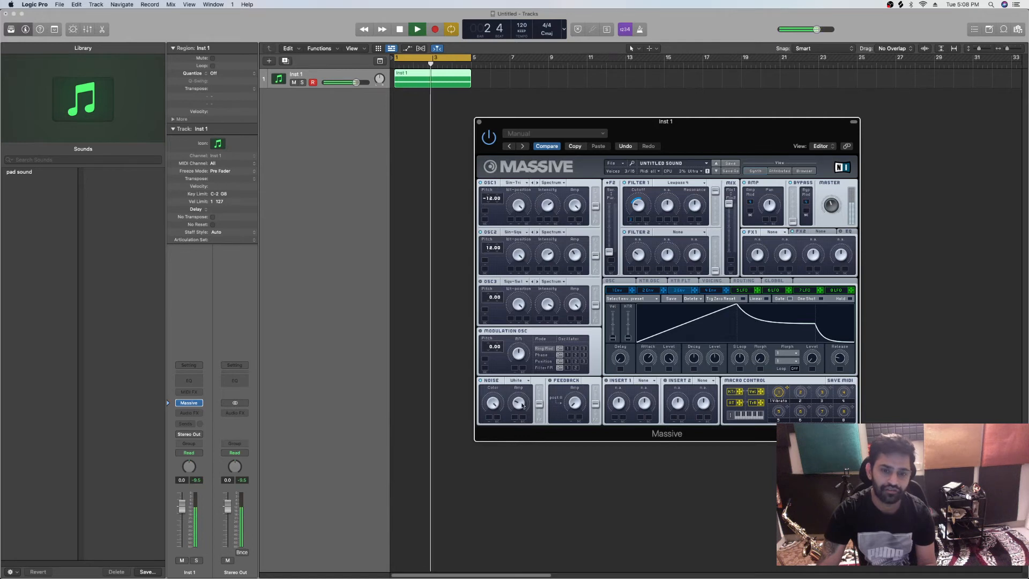
{"action": "key", "text": "space"}
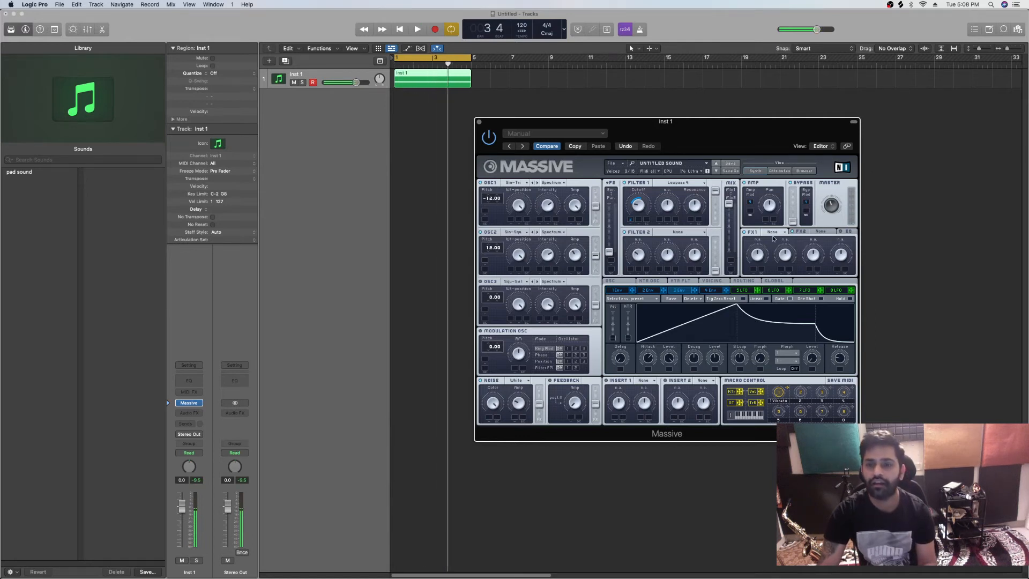
{"action": "left_click", "coordinate": [778, 233]}
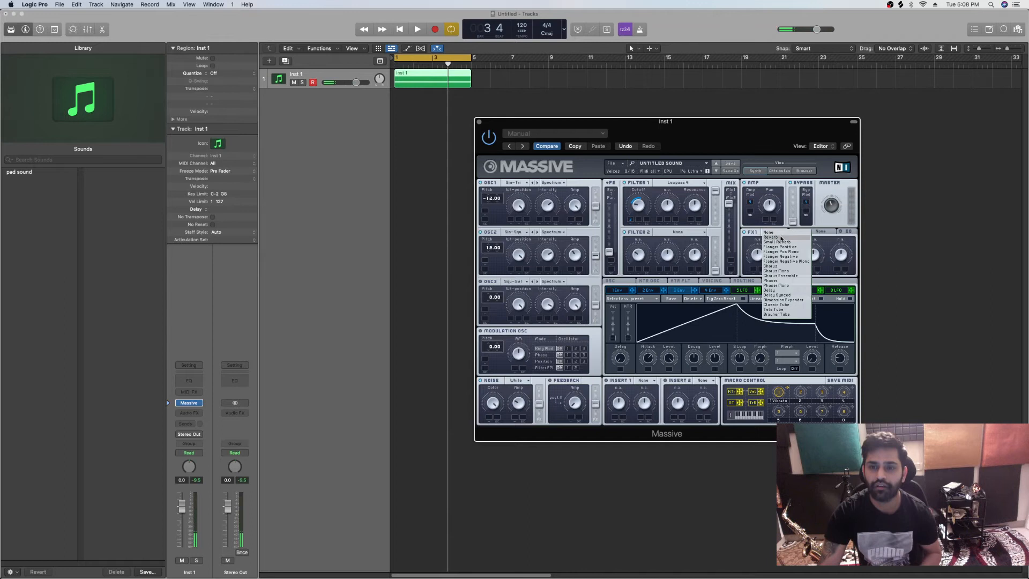
{"action": "left_click", "coordinate": [781, 238]}
{"action": "key", "text": "space"}
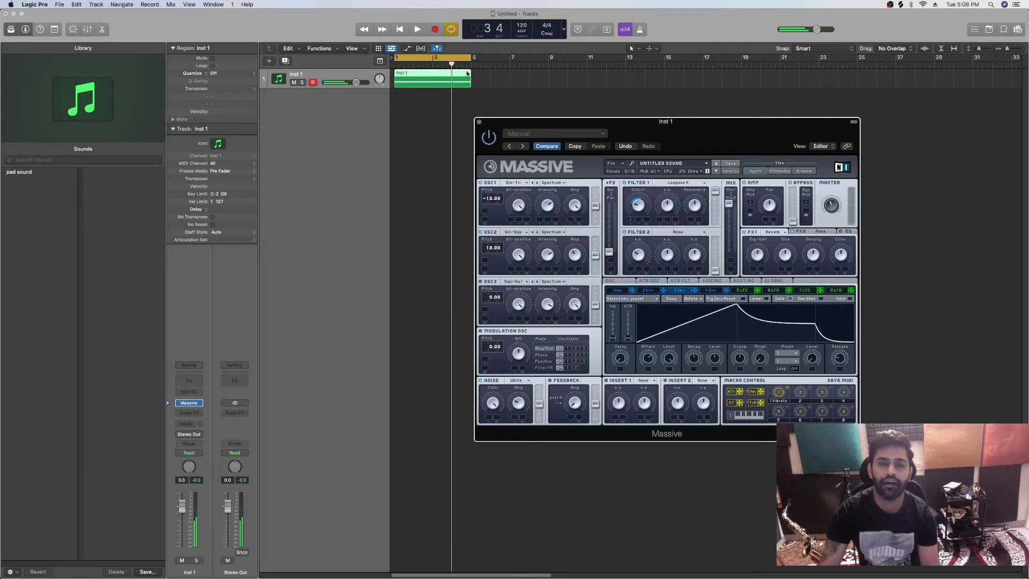
Extend the Inst 1 region and cycle range to eight bars and add an F major chord (F2, A2, C3) from bar 5
{"action": "left_click_drag", "start_coordinate": [470, 81], "coordinate": [548, 84]}
{"action": "left_click_drag", "start_coordinate": [470, 63], "coordinate": [549, 63]}
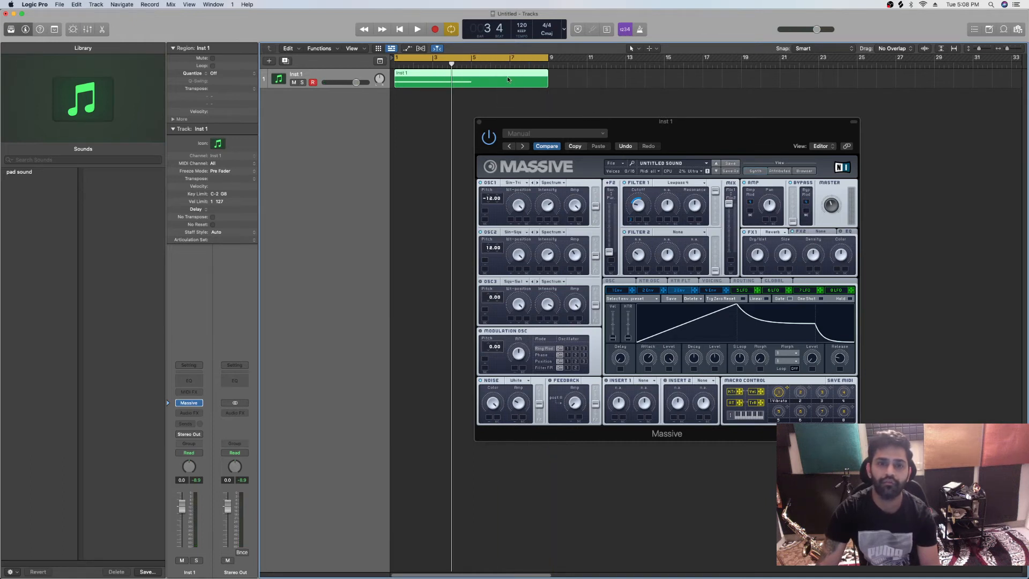
{"action": "double_click", "coordinate": [508, 77]}
{"action": "left_click_drag", "start_coordinate": [724, 457], "coordinate": [611, 530]}
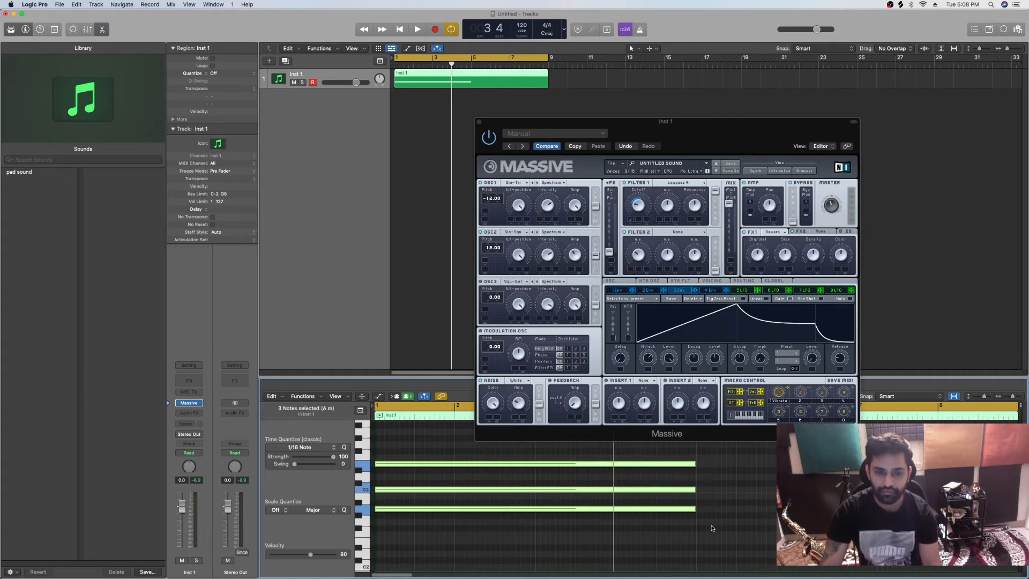
{"action": "left_click", "coordinate": [699, 535]}
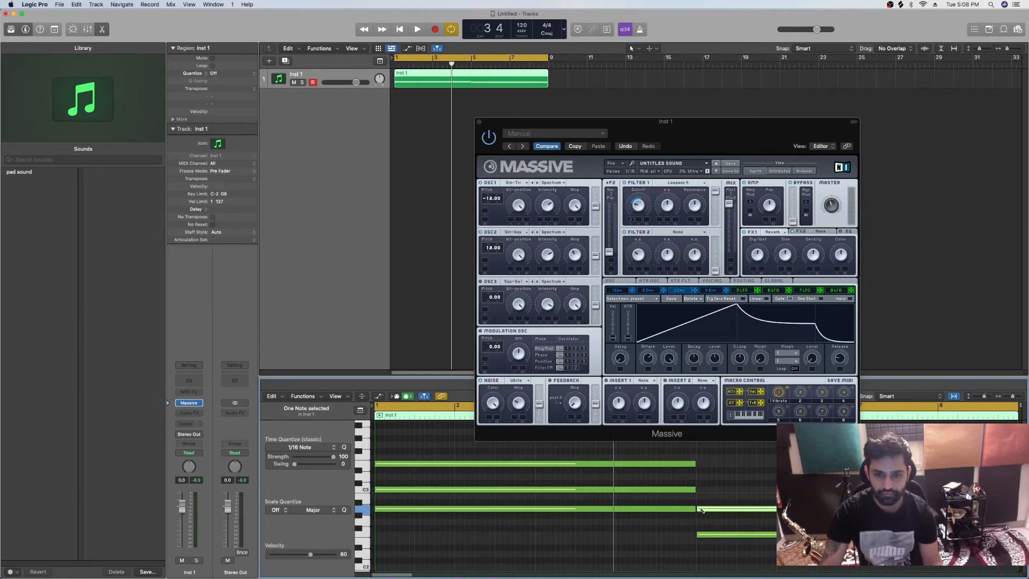
{"action": "key", "text": "space"}
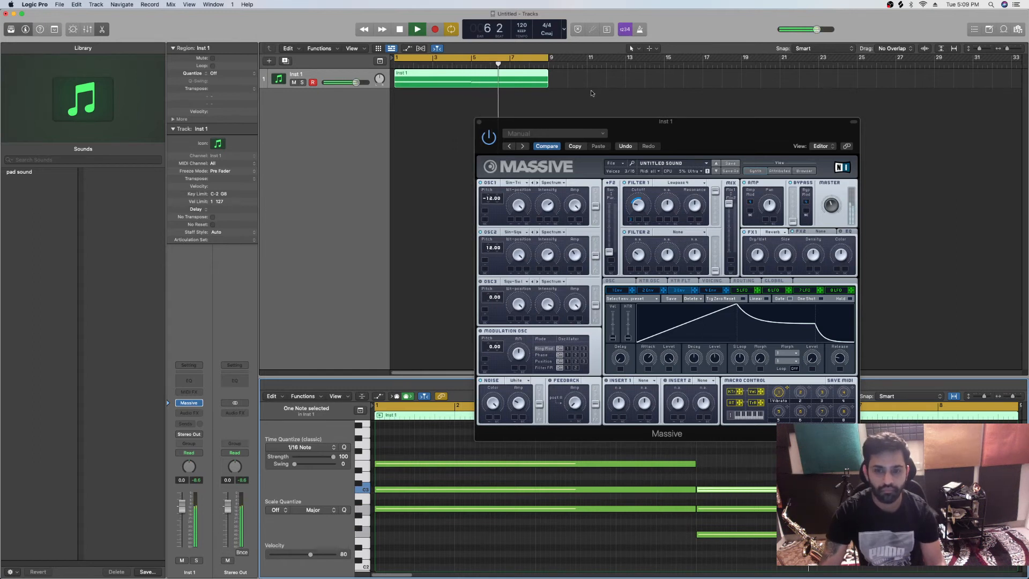
Set Massive's FX2 effect to Dimension Expander and close the plug-in window
{"action": "left_click", "coordinate": [479, 123]}
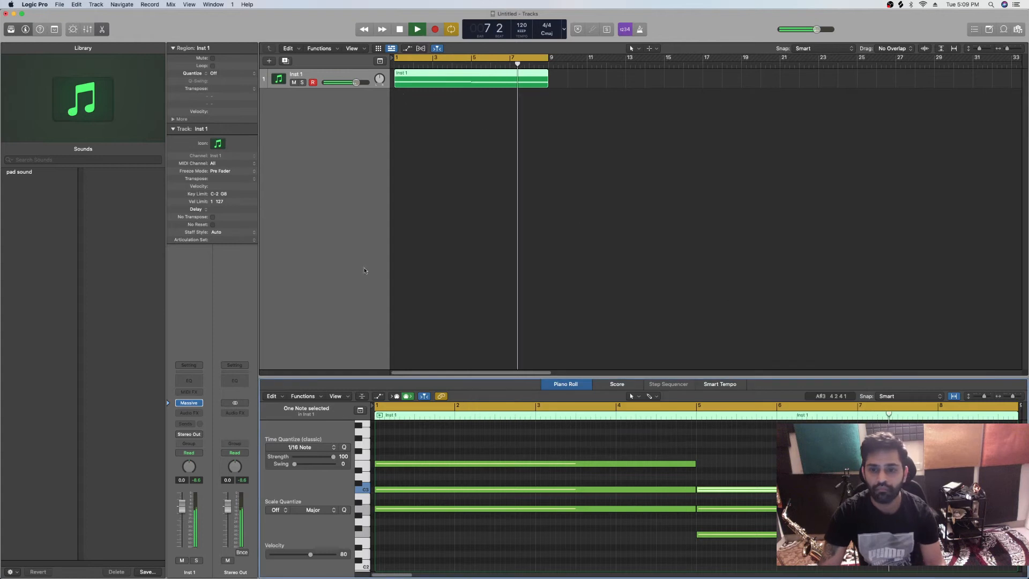
{"action": "left_click", "coordinate": [187, 404]}
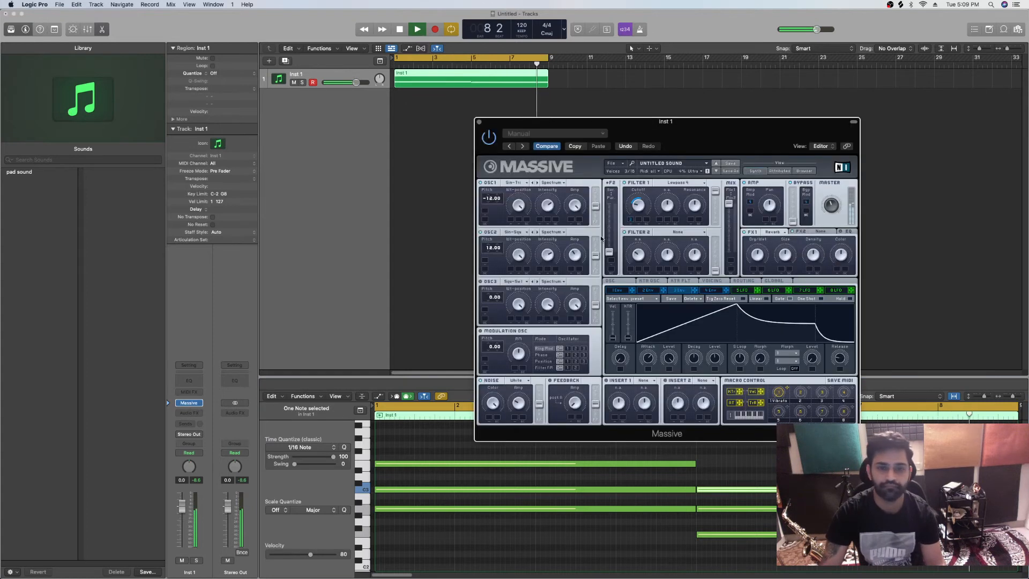
{"action": "left_click", "coordinate": [821, 232]}
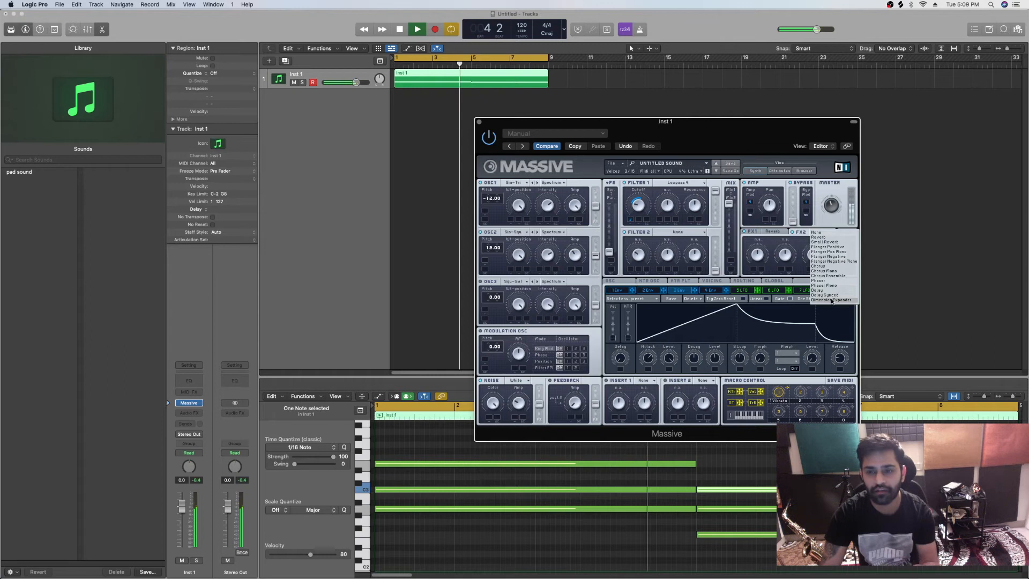
{"action": "left_click", "coordinate": [832, 300]}
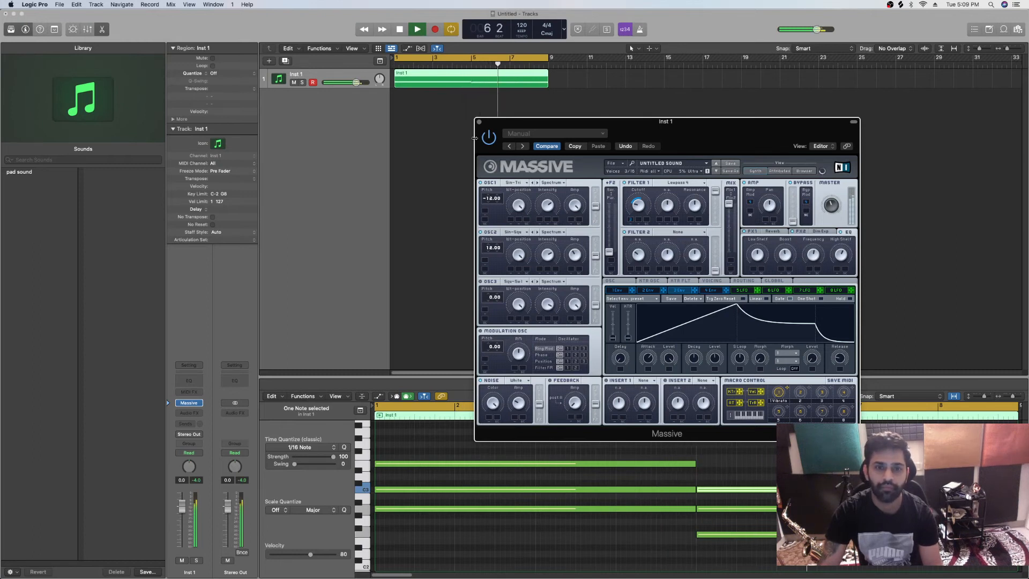
{"action": "left_click", "coordinate": [479, 122]}
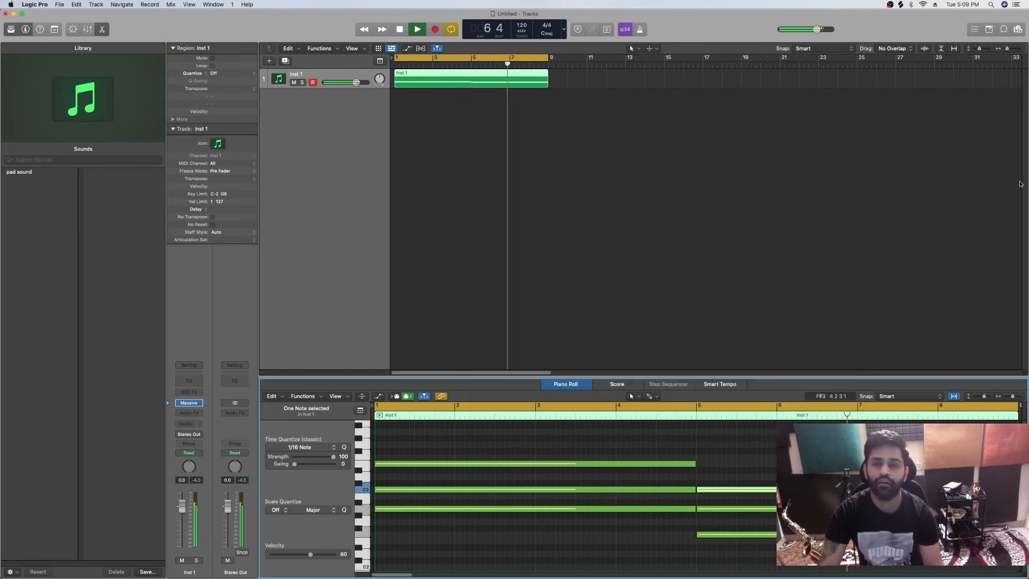
Show the loop browser and open the Samples folder in Untagged Loops
{"action": "left_click", "coordinate": [1005, 30]}
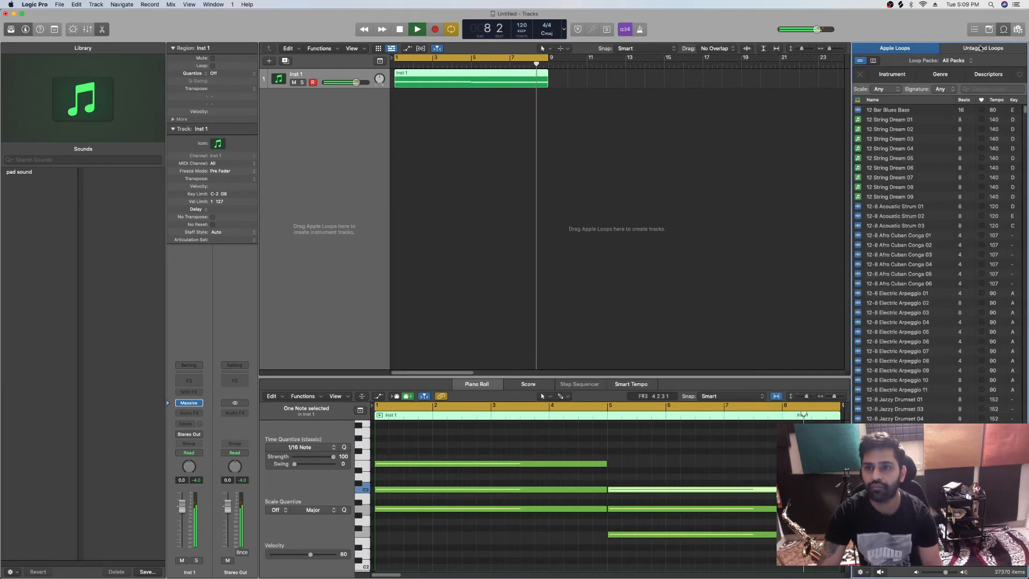
{"action": "left_click", "coordinate": [983, 47]}
{"action": "left_click", "coordinate": [946, 114]}
{"action": "double_click", "coordinate": [930, 116]}
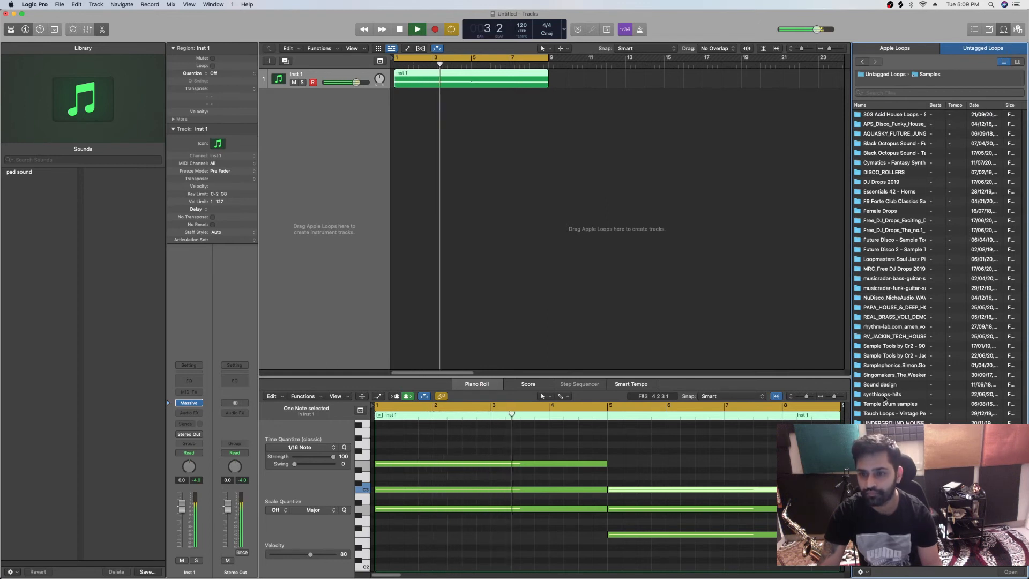
Browse the JTH_WAV_LOOPS folder of the RV_JACKIN_TECH_HOUSE pack for drum loops
{"action": "double_click", "coordinate": [895, 336]}
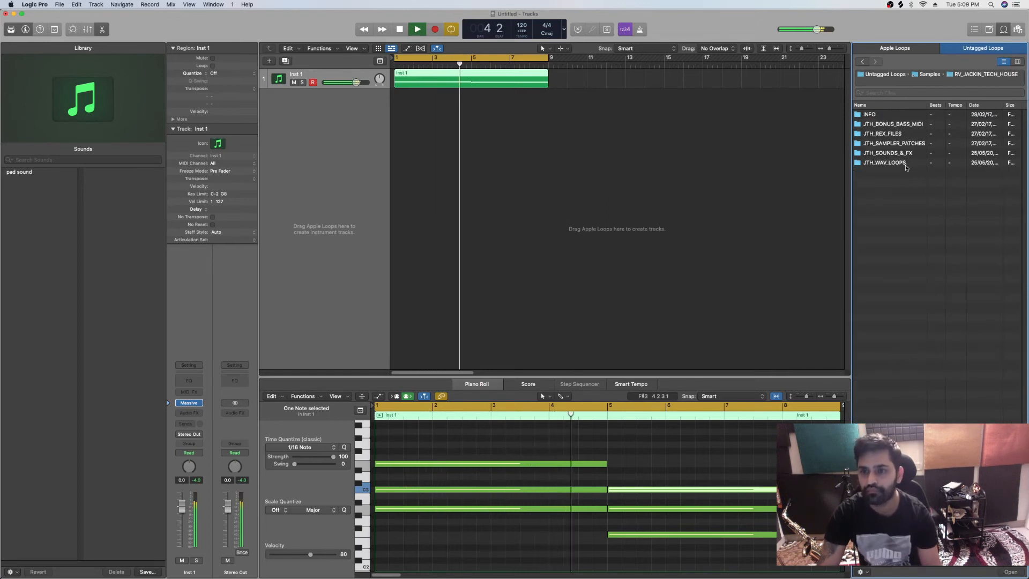
{"action": "left_click", "coordinate": [895, 155]}
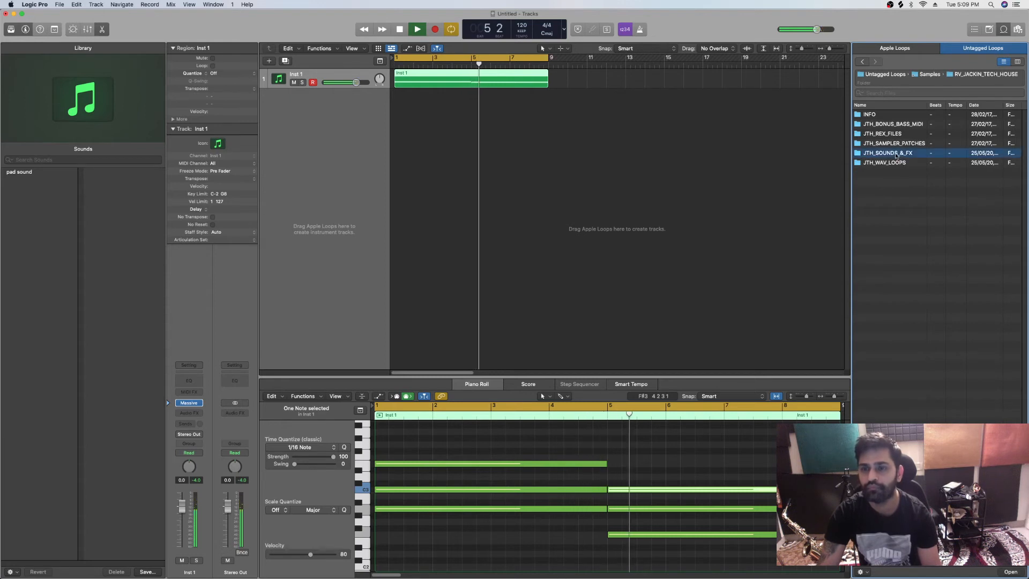
{"action": "left_click", "coordinate": [890, 163]}
{"action": "double_click", "coordinate": [889, 163]}
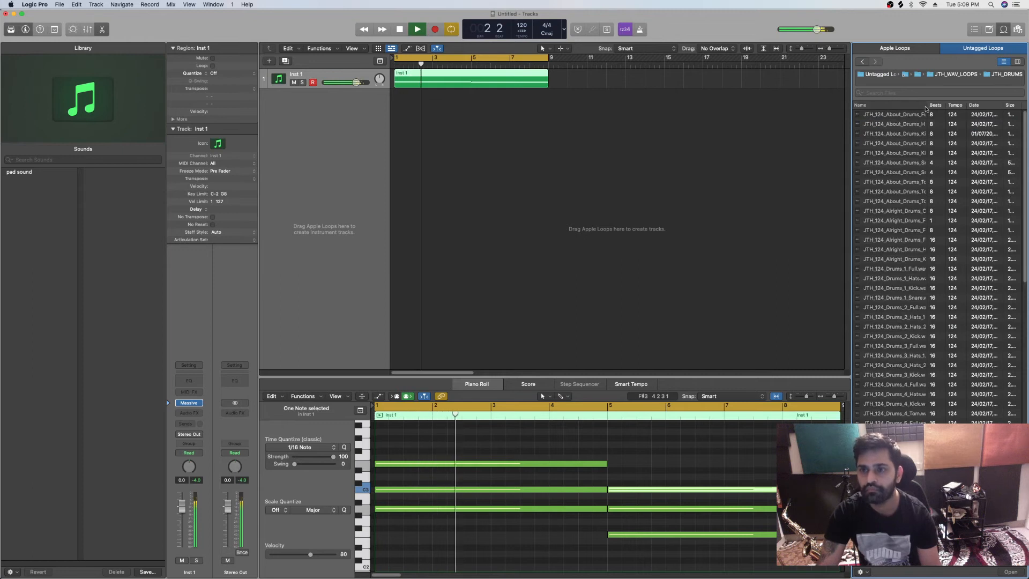
Return to the Samples folder and search it for "kick"
{"action": "left_click", "coordinate": [907, 75]}
{"action": "left_click", "coordinate": [910, 91]}
{"action": "type", "text": "kick"}
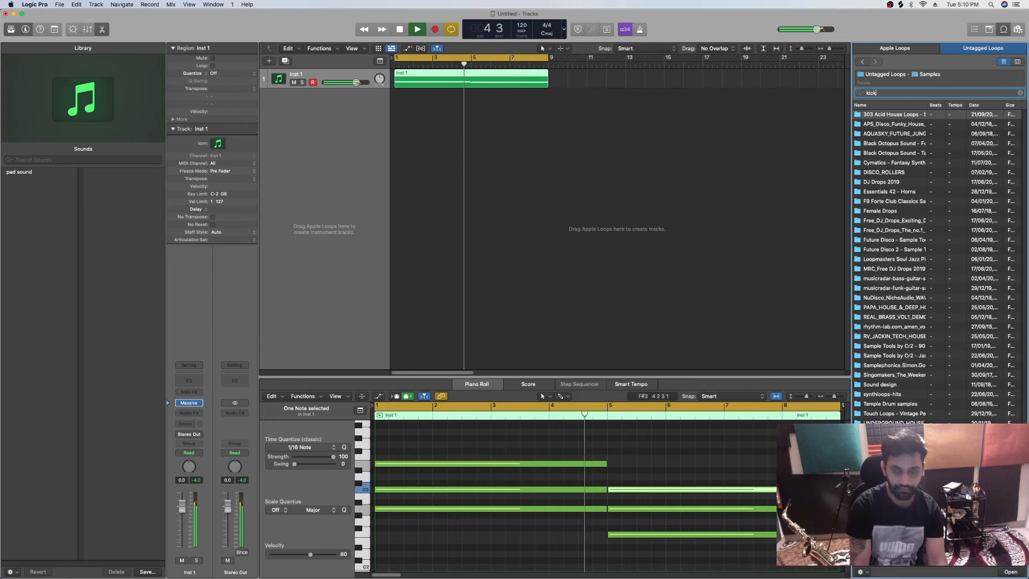
{"action": "key", "text": "Return"}
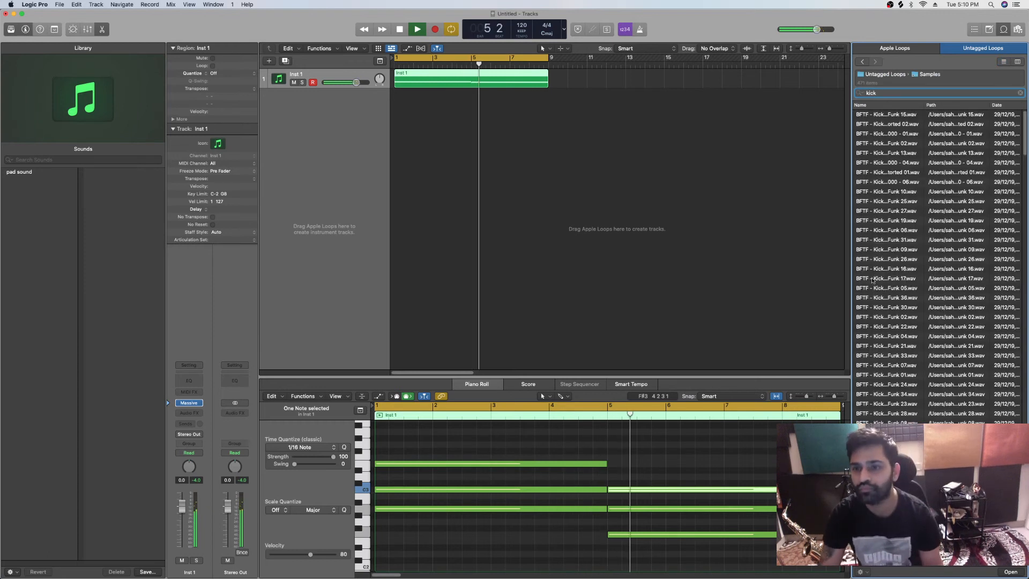
Audition DRUMS_001_KICK_124.wav and add it on a new audio track starting at bar 1
{"action": "scroll", "coordinate": [877, 423], "scroll_direction": "down", "scroll_amount": 20}
{"action": "scroll", "coordinate": [876, 423], "scroll_direction": "up", "scroll_amount": 5}
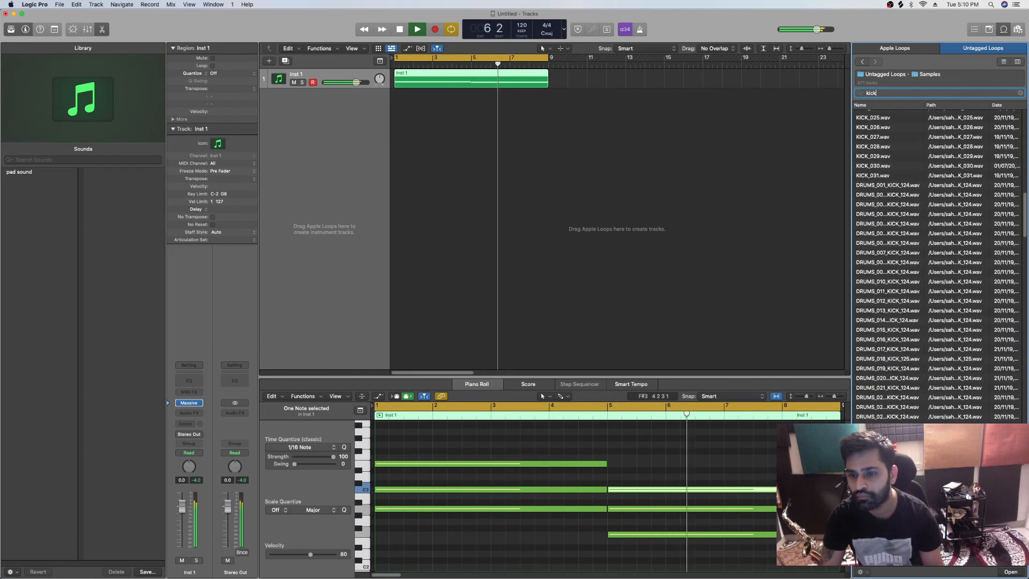
{"action": "left_click", "coordinate": [893, 166]}
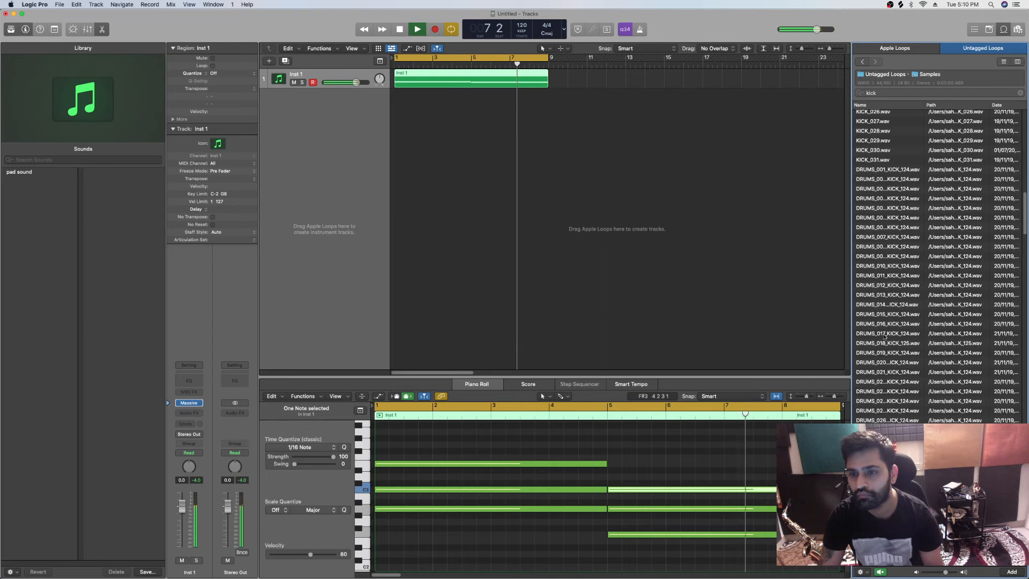
{"action": "left_click", "coordinate": [894, 171]}
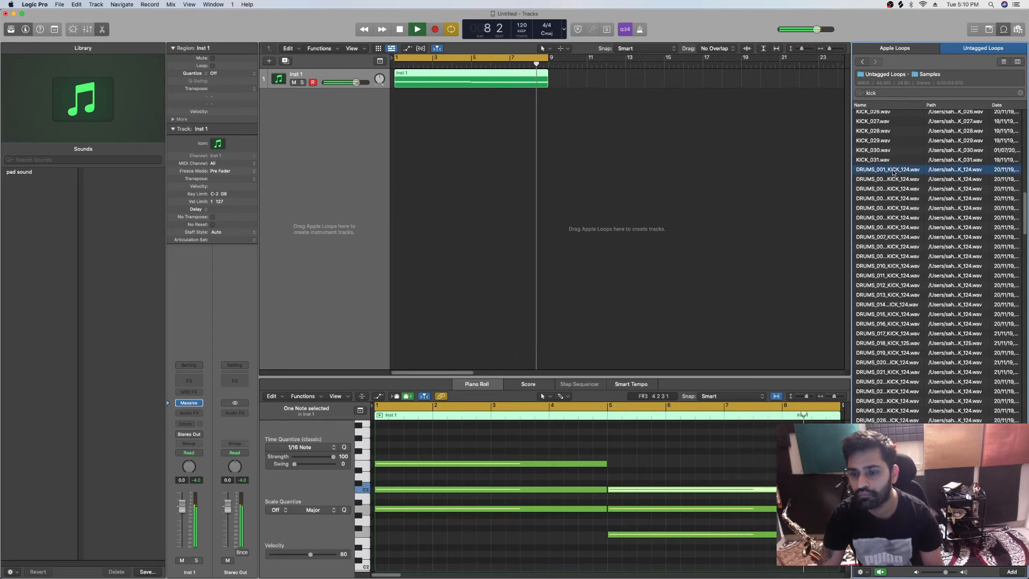
{"action": "left_click_drag", "start_coordinate": [893, 172], "coordinate": [397, 142]}
Loop the kick region up to bar 9 to match the Inst 1 region and stop playback
{"action": "left_click_drag", "start_coordinate": [434, 94], "coordinate": [500, 104]}
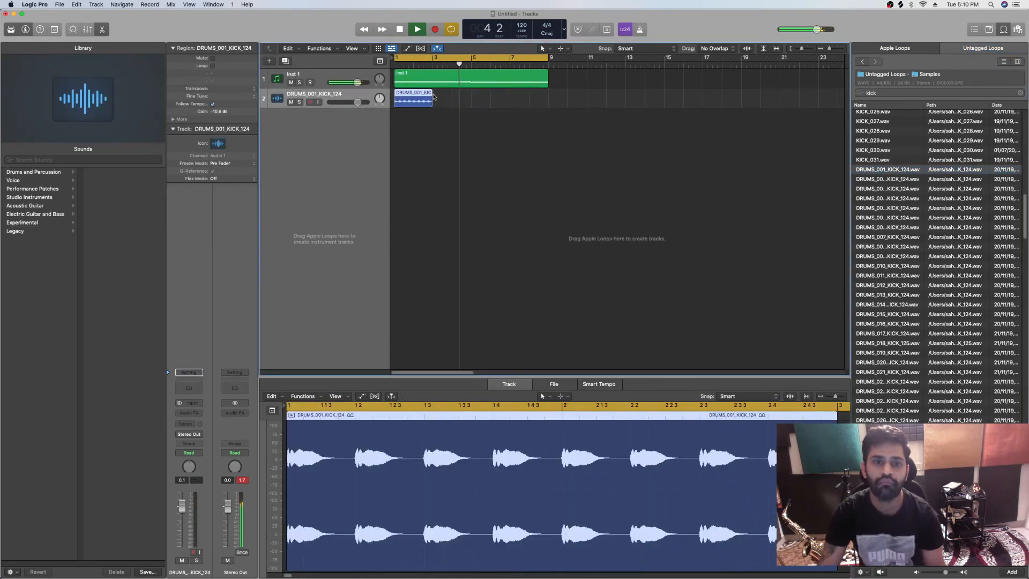
{"action": "left_click_drag", "start_coordinate": [433, 95], "coordinate": [549, 101]}
{"action": "key", "text": "space"}
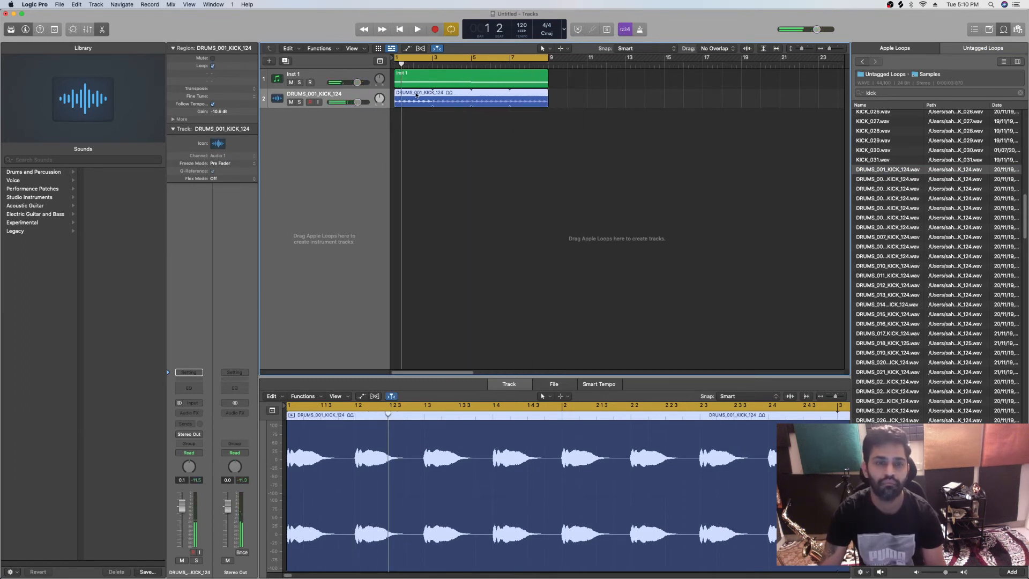
{"action": "right_click", "coordinate": [418, 93]}
{"action": "mouse_move", "coordinate": [459, 137]}
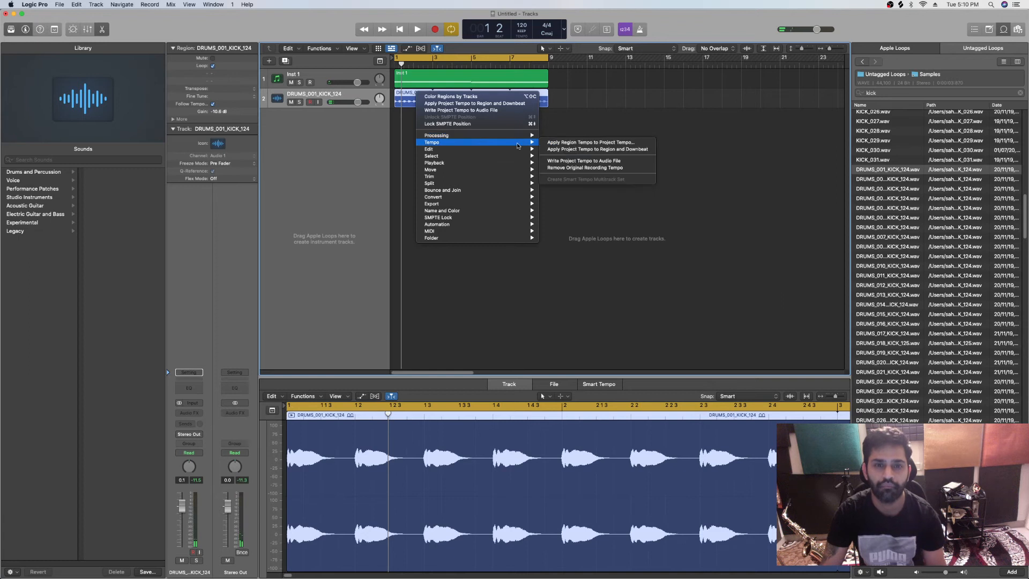
{"action": "mouse_move", "coordinate": [495, 210]}
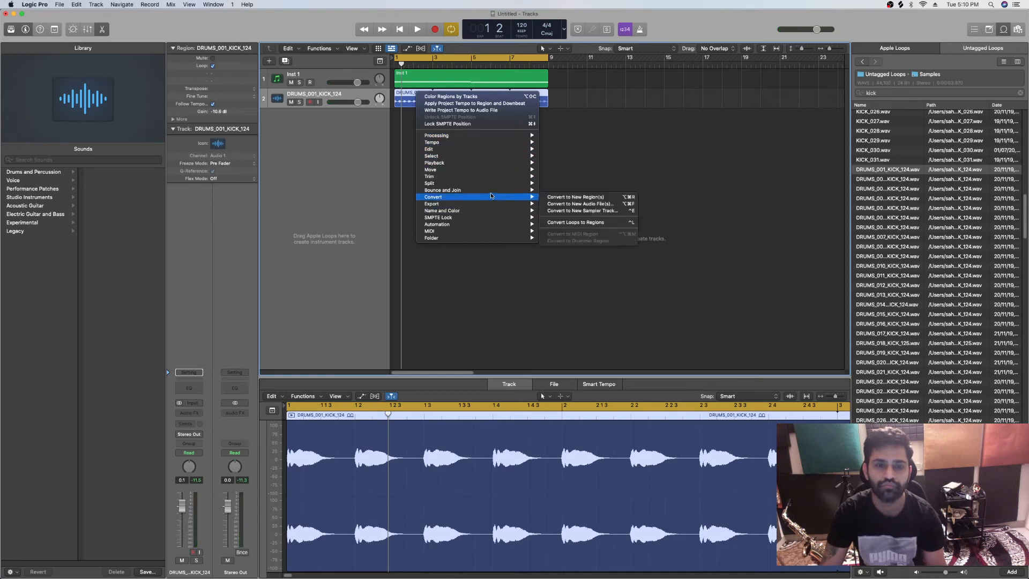
{"action": "mouse_move", "coordinate": [490, 168]}
{"action": "mouse_move", "coordinate": [483, 151]}
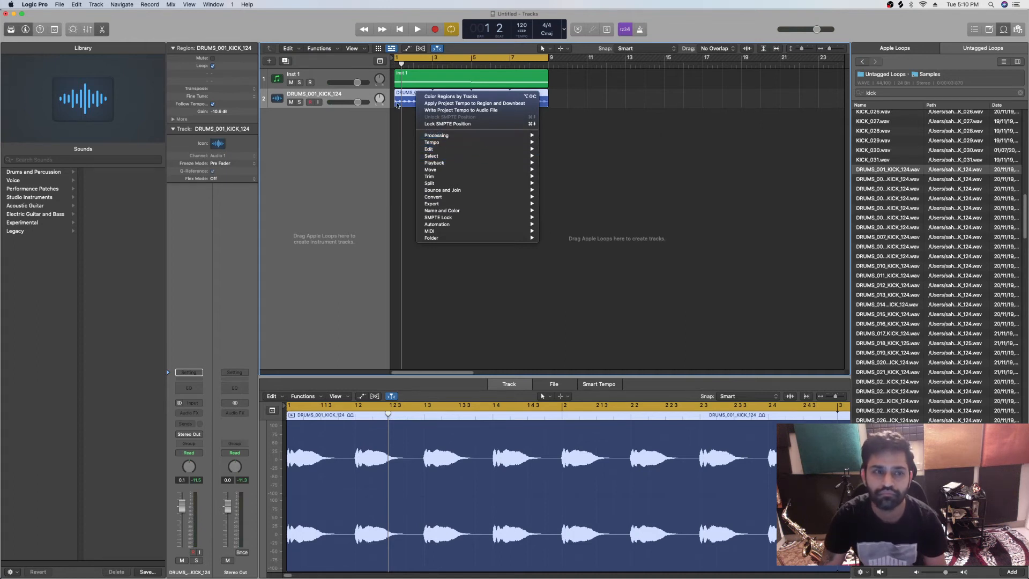
{"action": "left_click", "coordinate": [343, 122]}
Set the kick region's gain to 0 dB and start playback to hear it with the pad
{"action": "left_click_drag", "start_coordinate": [227, 114], "coordinate": [236, 54]}
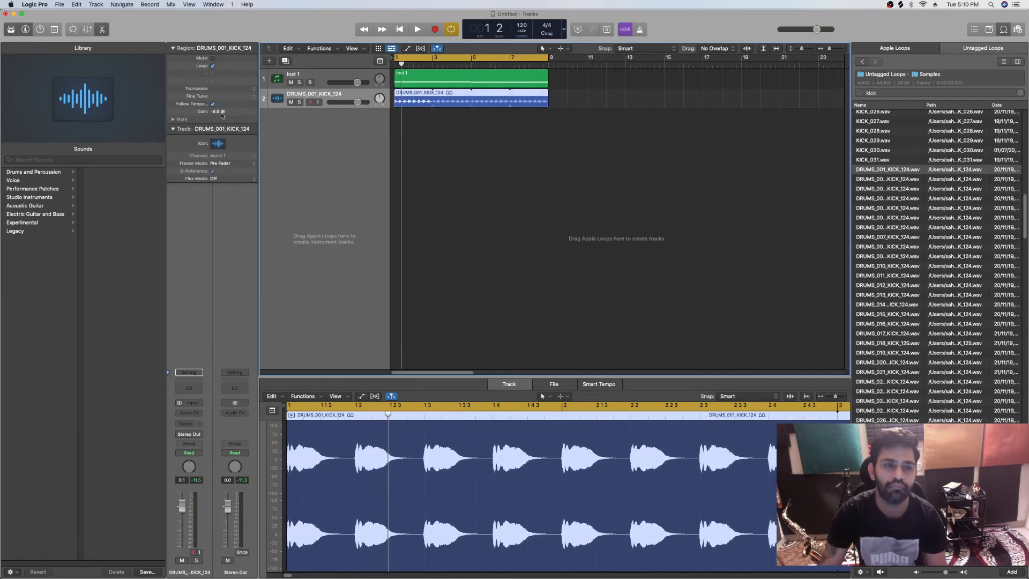
{"action": "type", "text": "0"}
{"action": "key", "text": "Return"}
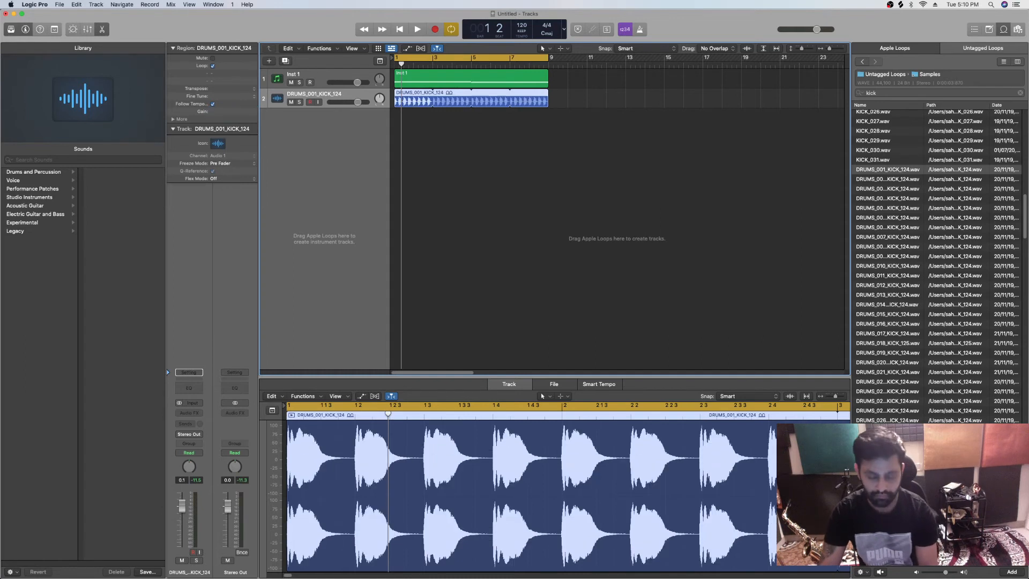
{"action": "key", "text": "space"}
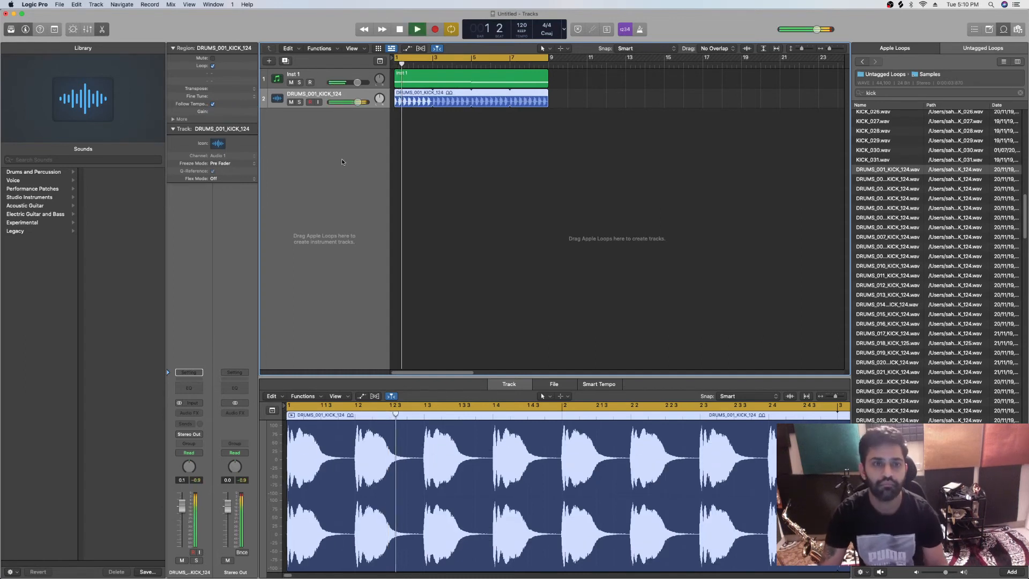
Select the Inst 1 region and lower the kick track's volume during playback
{"action": "left_click", "coordinate": [465, 79]}
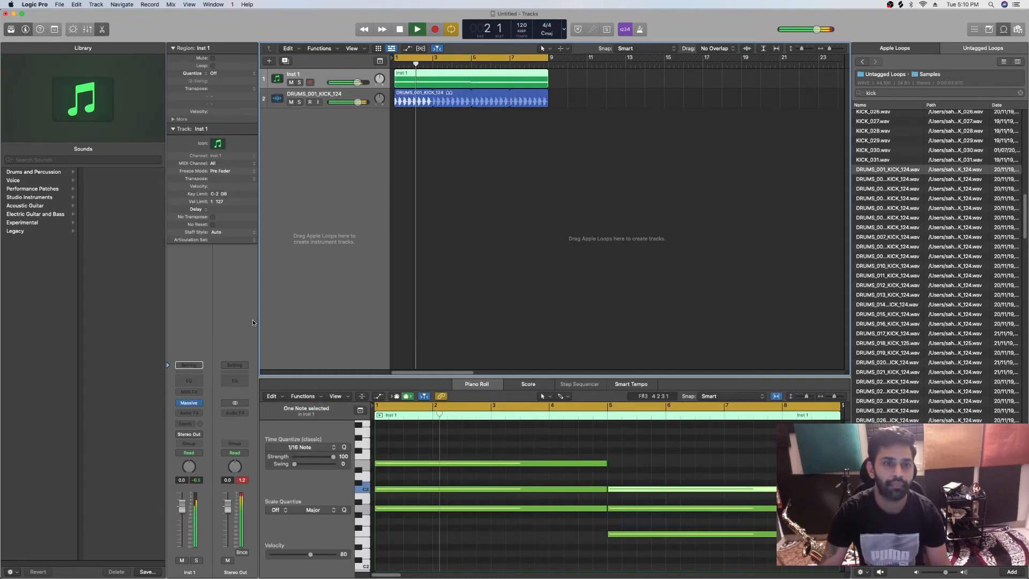
{"action": "left_click", "coordinate": [201, 414]}
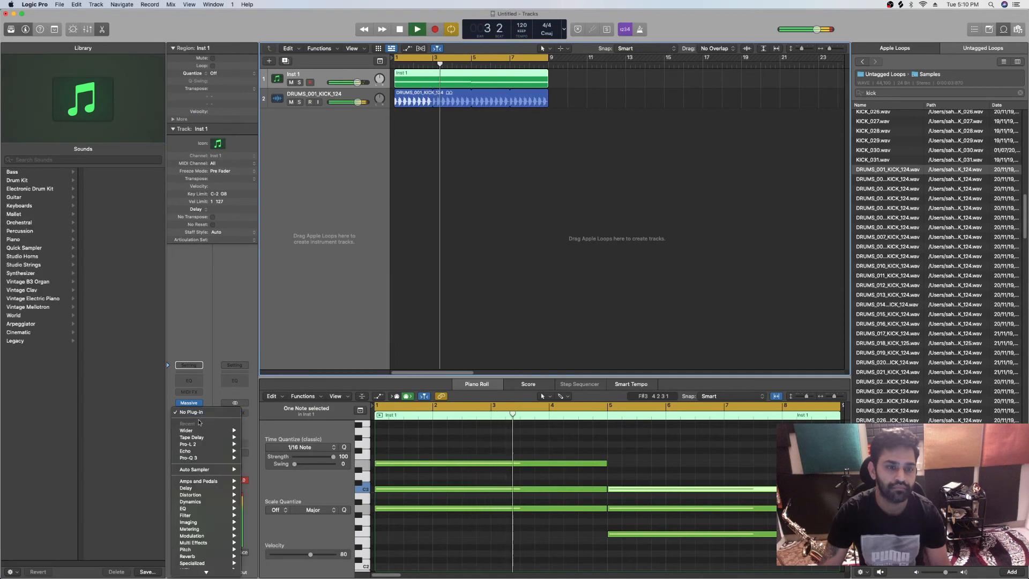
{"action": "left_click", "coordinate": [343, 156]}
{"action": "left_click_drag", "start_coordinate": [357, 102], "coordinate": [322, 133]}
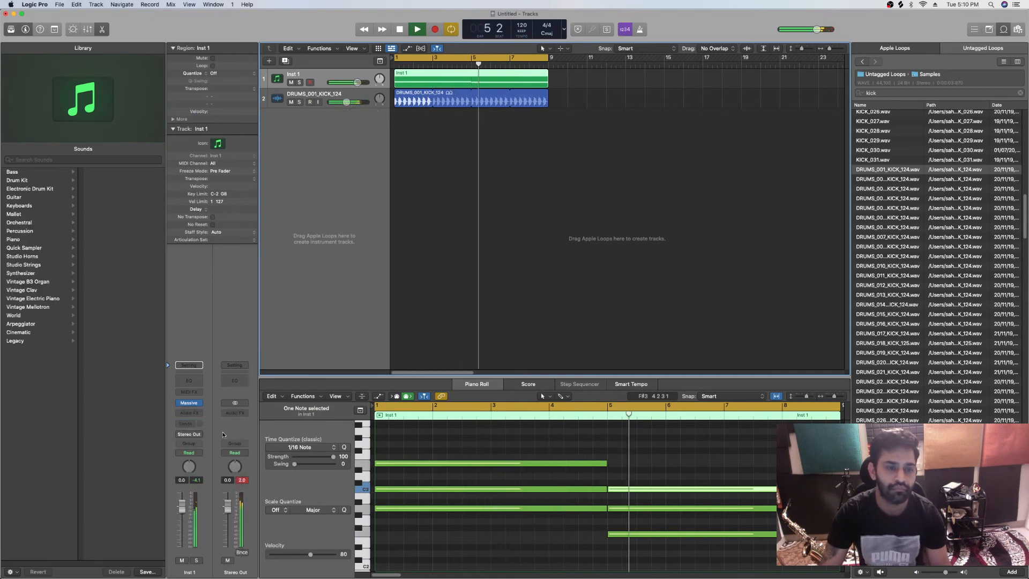
Insert a Stereo Delay on the Inst 1 channel and move its window clear of the track headers
{"action": "left_click", "coordinate": [200, 413]}
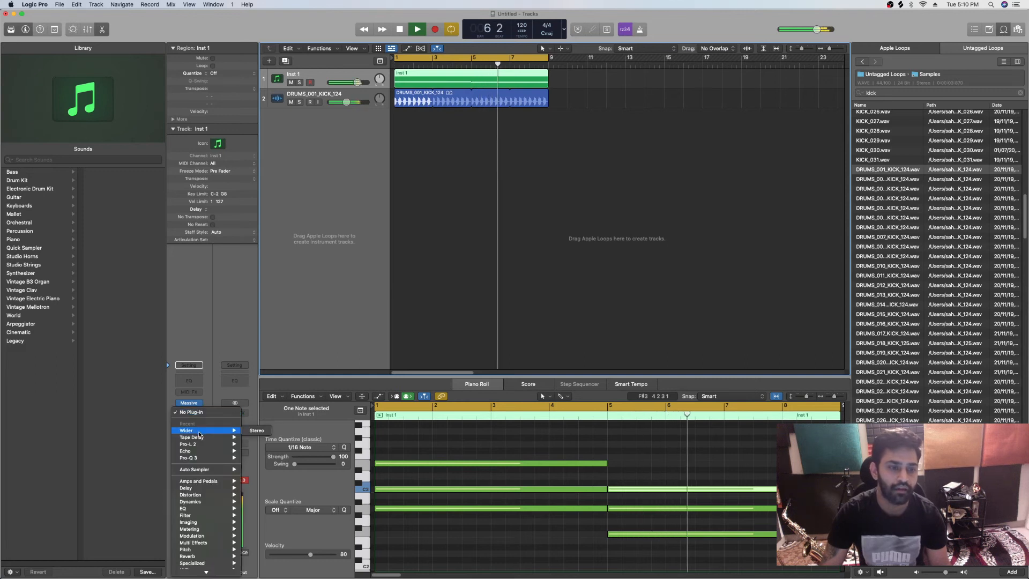
{"action": "mouse_move", "coordinate": [208, 442]}
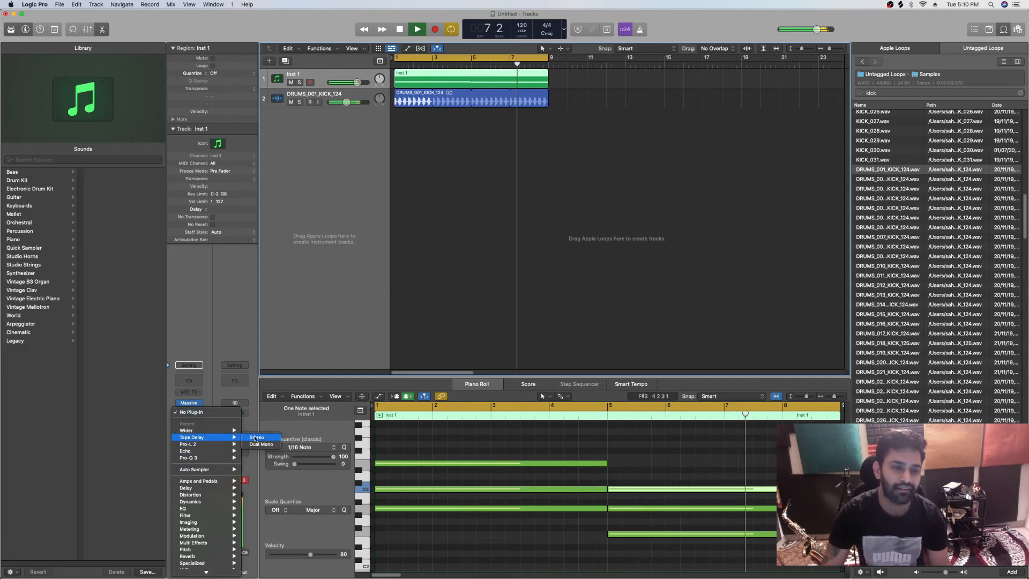
{"action": "mouse_move", "coordinate": [220, 489]}
{"action": "mouse_move", "coordinate": [273, 508]}
{"action": "left_click", "coordinate": [322, 509]}
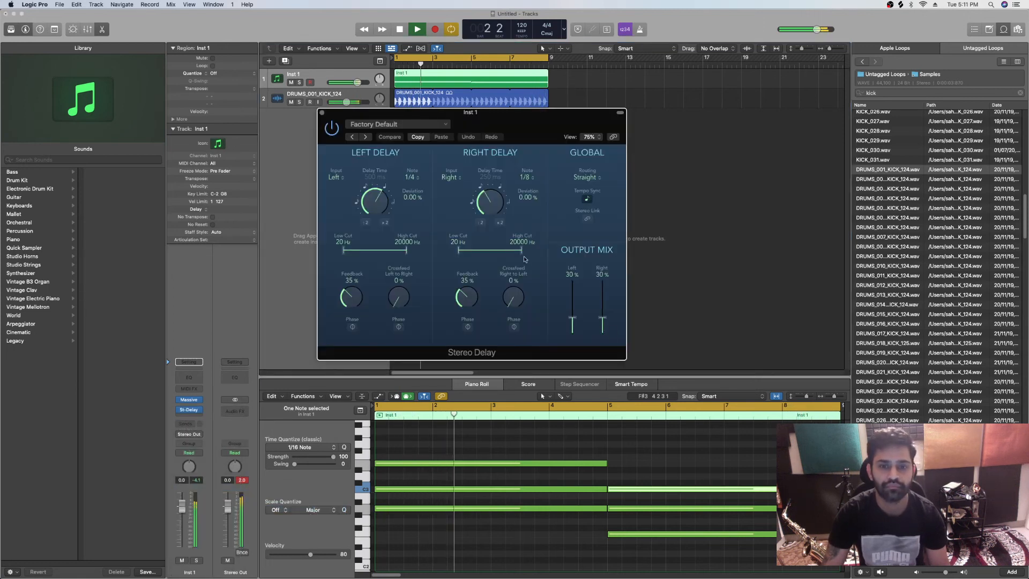
{"action": "left_click_drag", "start_coordinate": [536, 126], "coordinate": [527, 128]}
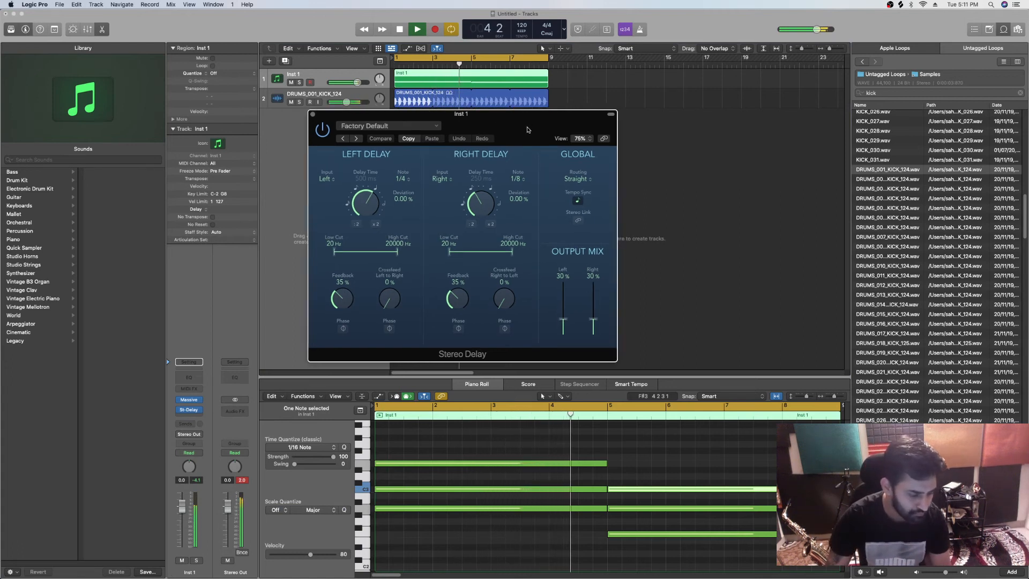
{"action": "left_click_drag", "start_coordinate": [529, 129], "coordinate": [692, 131]}
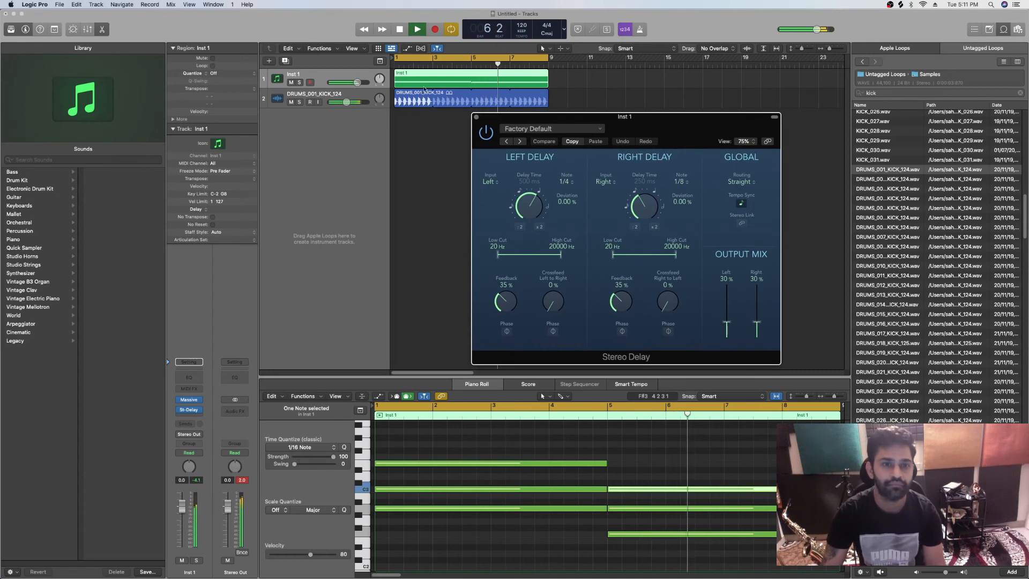
Stop playback and insert the Xfer Records LFOTool after the Stereo Delay on the Inst 1 channel
{"action": "left_click", "coordinate": [355, 95]}
{"action": "left_click", "coordinate": [339, 75]}
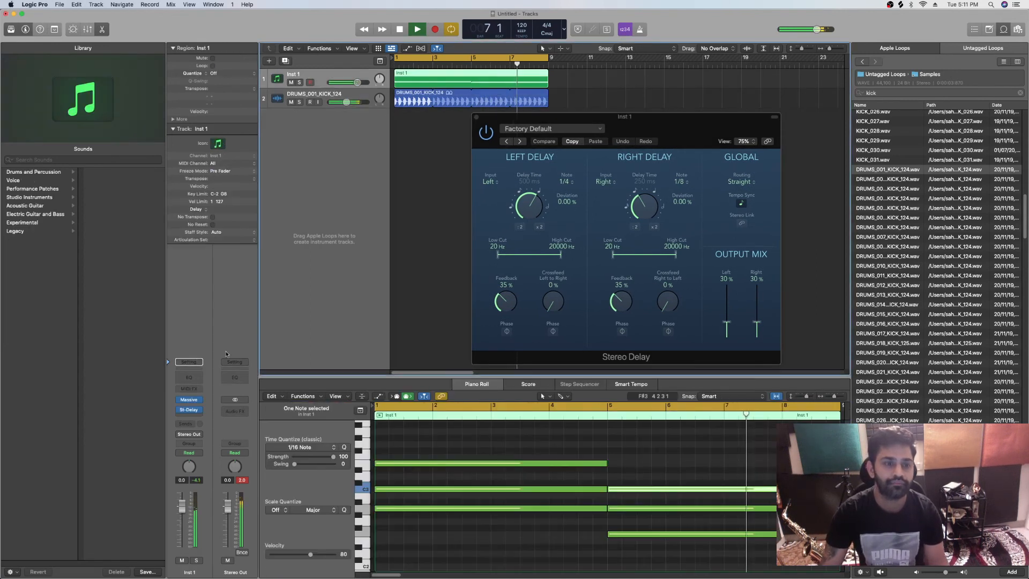
{"action": "left_click", "coordinate": [207, 410]}
{"action": "left_click", "coordinate": [337, 301]}
{"action": "key", "text": "space"}
{"action": "left_click", "coordinate": [188, 419]}
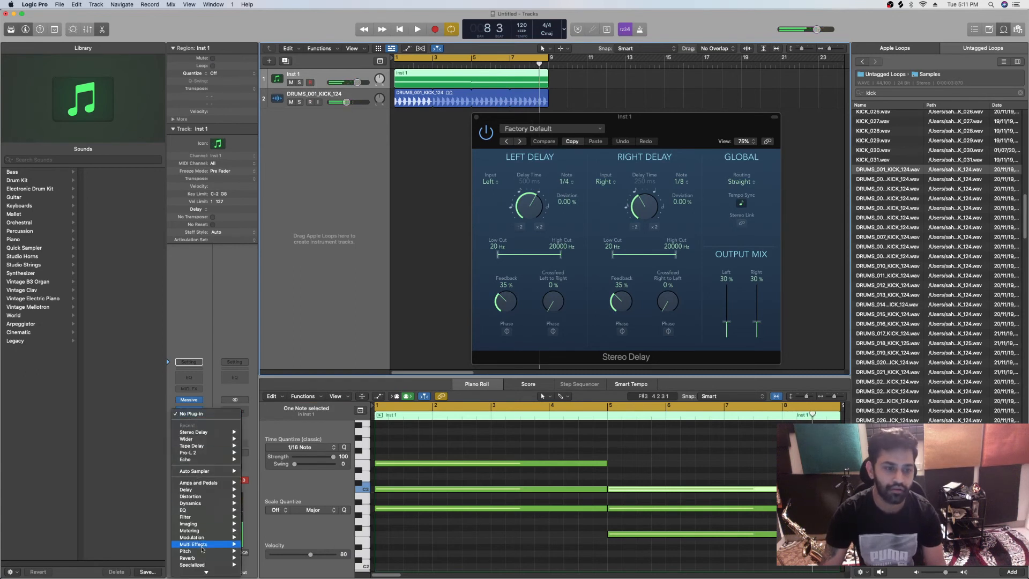
{"action": "scroll", "coordinate": [202, 557], "scroll_direction": "down", "scroll_amount": 1}
{"action": "mouse_move", "coordinate": [199, 572]}
{"action": "mouse_move", "coordinate": [262, 564]}
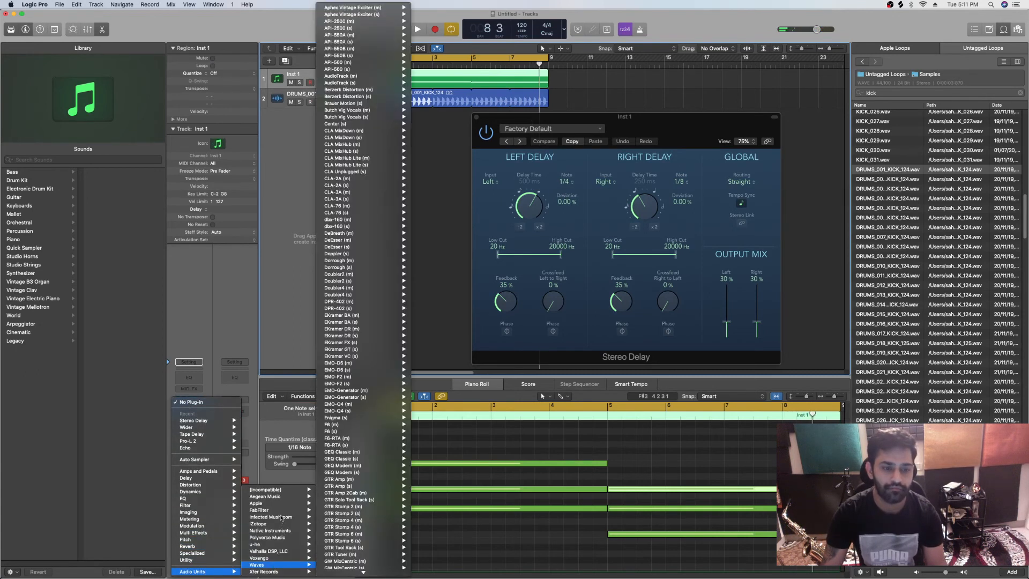
{"action": "mouse_move", "coordinate": [282, 519]}
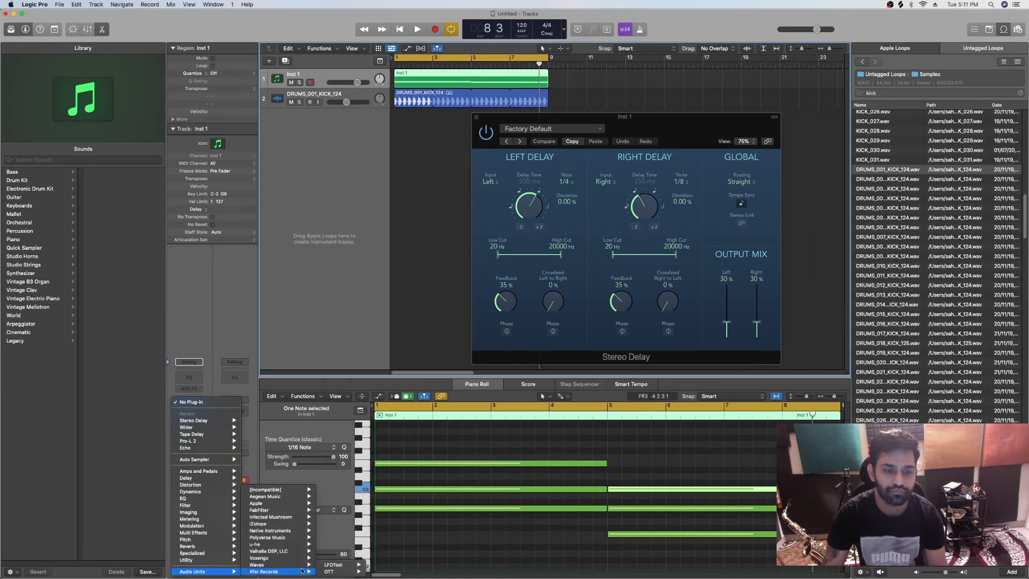
{"action": "left_click", "coordinate": [378, 565]}
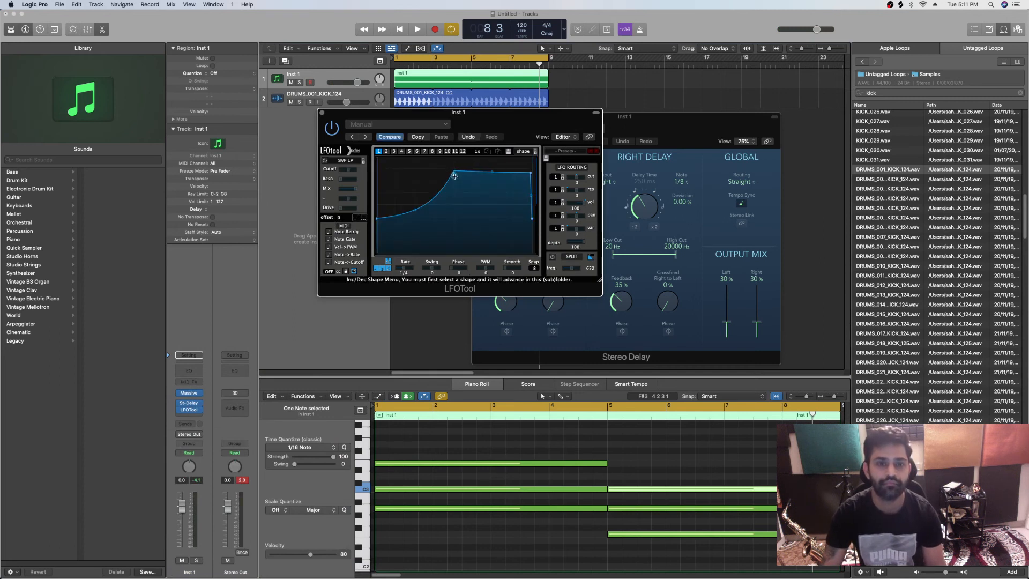
Reshape LFOTool's volume curve during playback by lowering its middle point and its end peak
{"action": "key", "text": "space"}
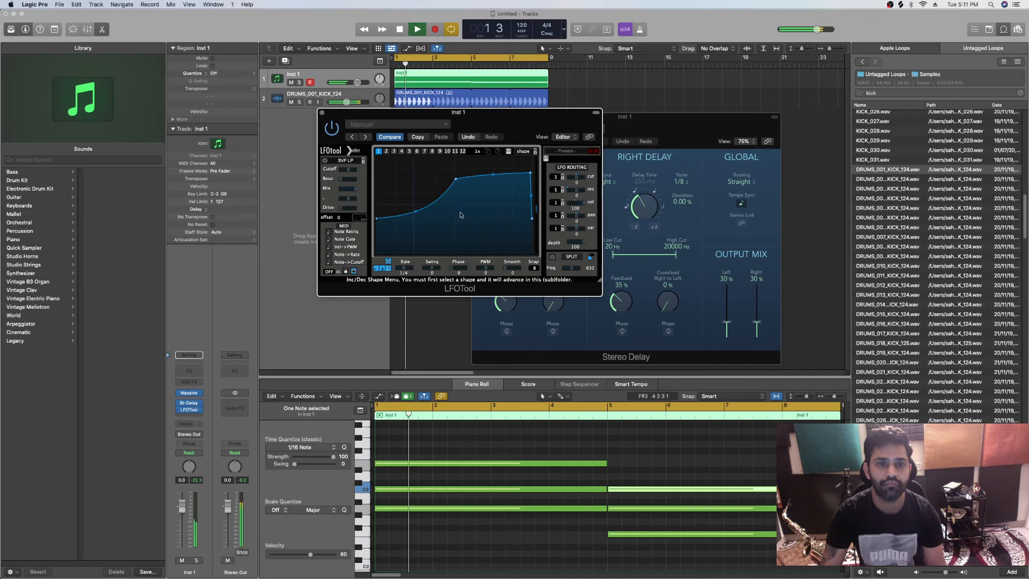
{"action": "left_click_drag", "start_coordinate": [456, 180], "coordinate": [458, 200]}
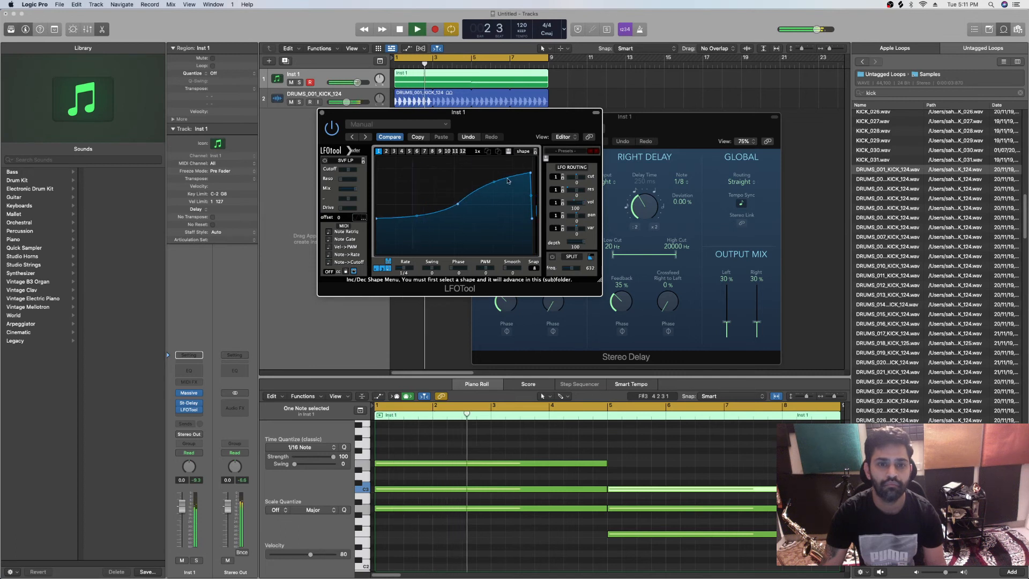
{"action": "left_click_drag", "start_coordinate": [531, 172], "coordinate": [533, 180]}
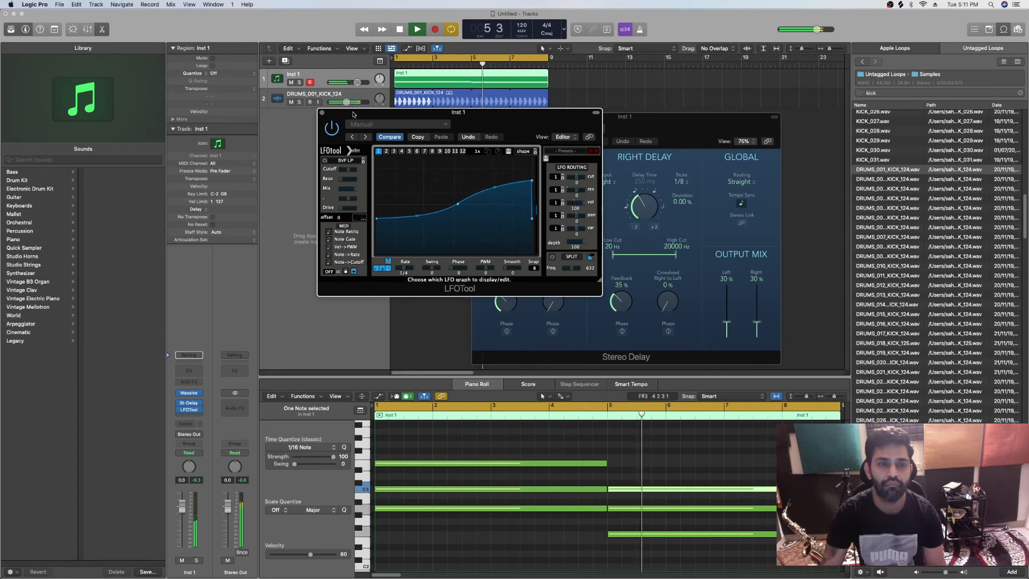
{"action": "left_click", "coordinate": [405, 219]}
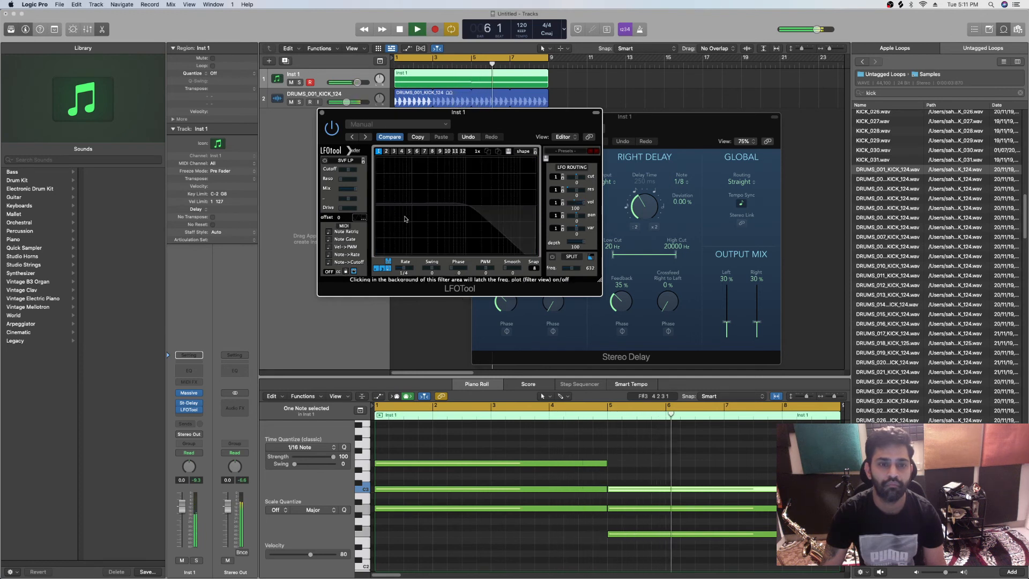
Close LFOTool and replace it with a Compressor after the Stereo Delay on the Inst 1 channel
{"action": "left_click", "coordinate": [337, 194]}
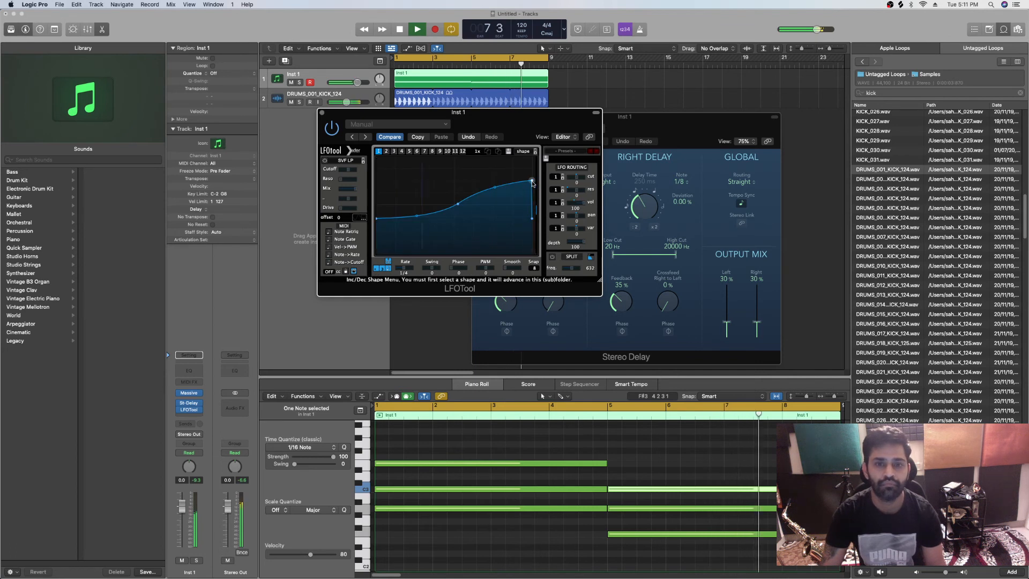
{"action": "left_click", "coordinate": [321, 113]}
{"action": "left_click", "coordinate": [198, 414]}
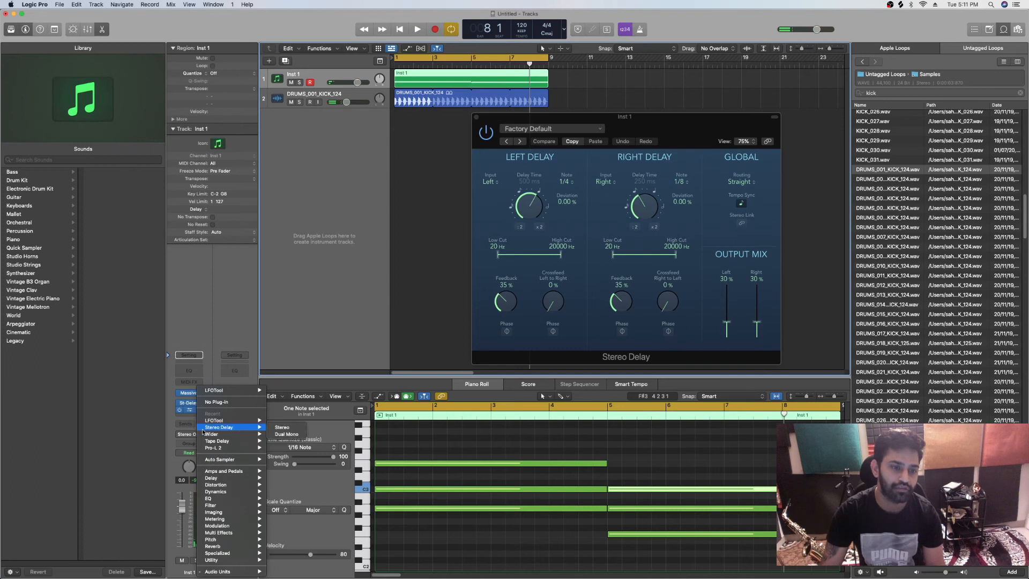
{"action": "mouse_move", "coordinate": [258, 481]}
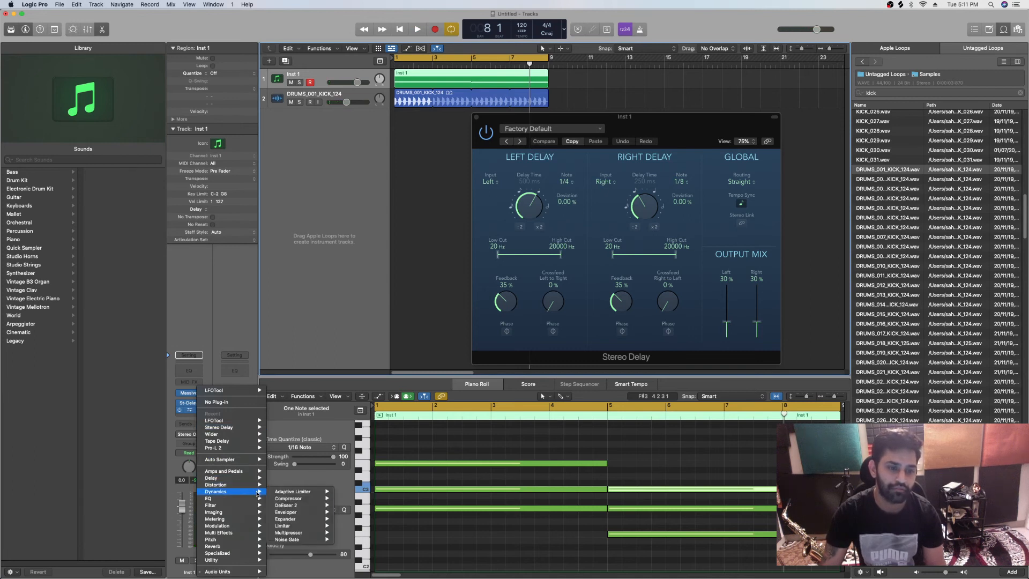
{"action": "left_click", "coordinate": [348, 499]}
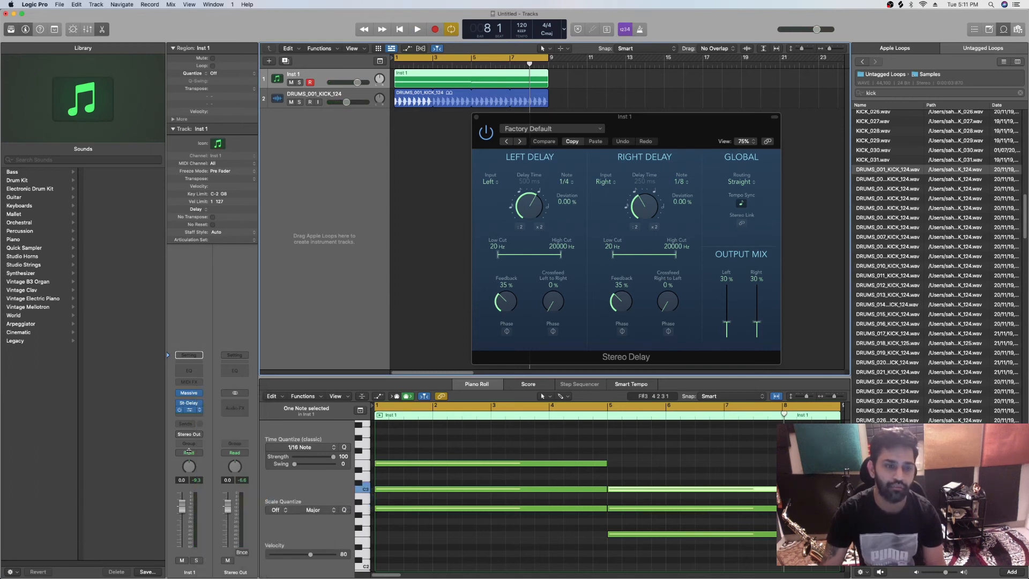
Side-chain the Compressor to the DRUMS_001_KICK_124 track, adjust its threshold for playback, and close both plug-in windows
{"action": "left_click", "coordinate": [625, 162]}
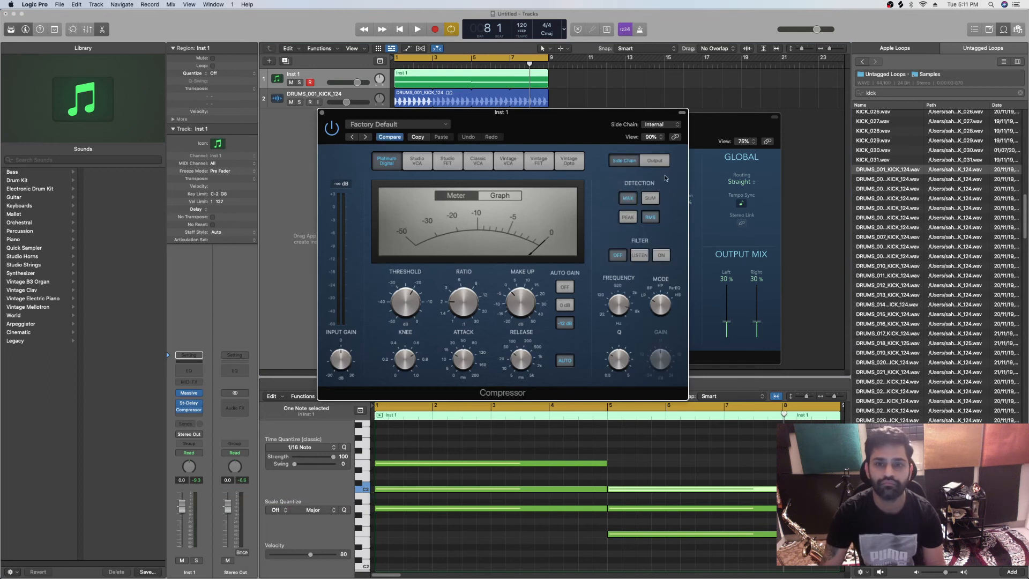
{"action": "mouse_move", "coordinate": [669, 138]}
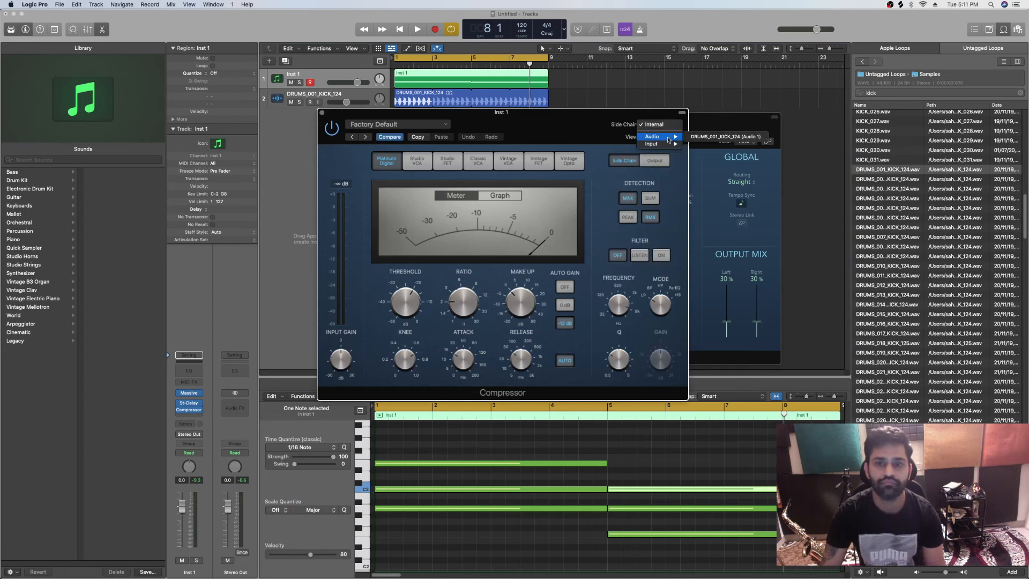
{"action": "left_click", "coordinate": [709, 137]}
{"action": "left_click_drag", "start_coordinate": [411, 313], "coordinate": [408, 312]}
{"action": "key", "text": "space"}
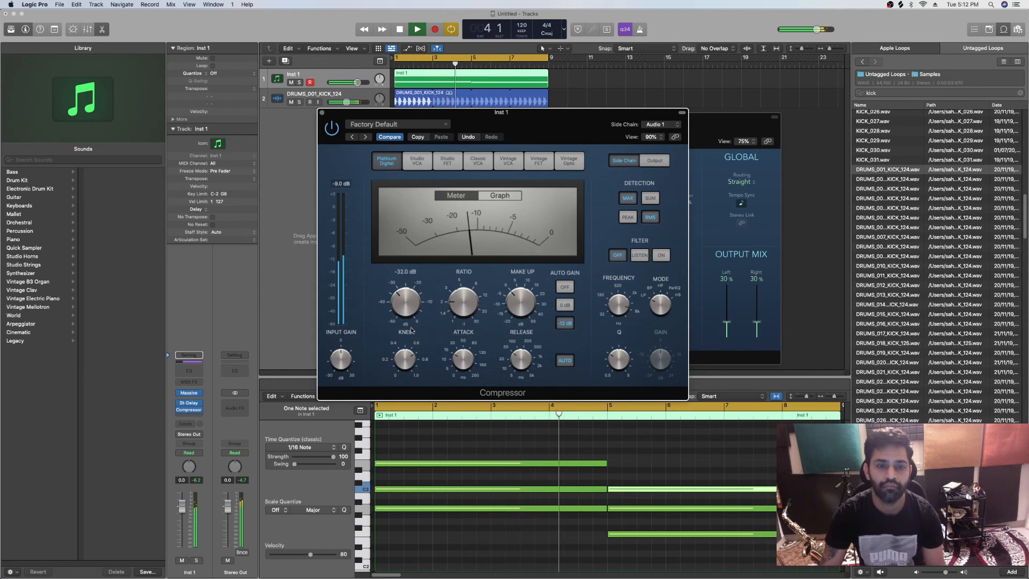
{"action": "left_click", "coordinate": [323, 112]}
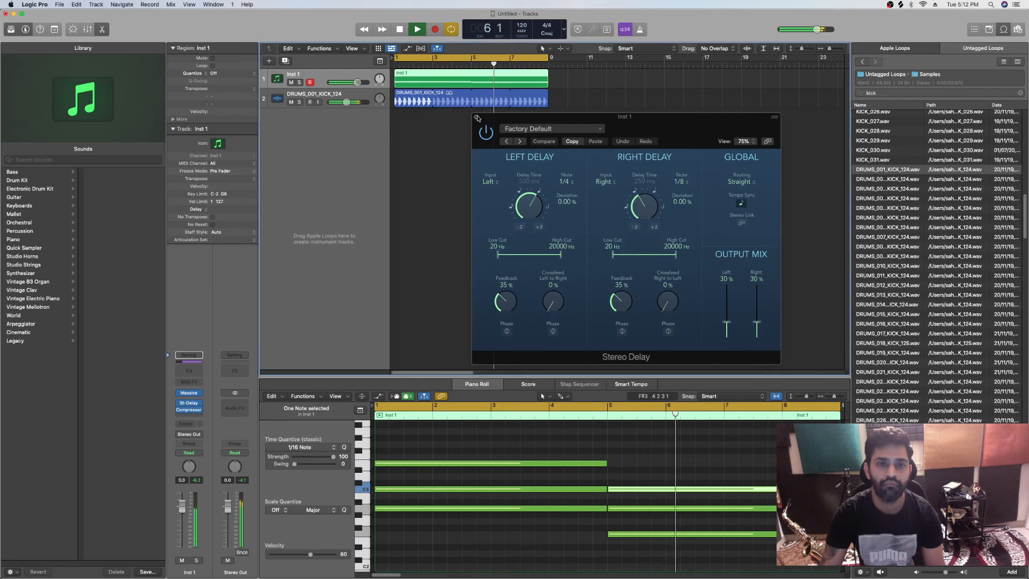
{"action": "left_click", "coordinate": [477, 117]}
Search the untagged loops for "hihat" and audition samples including BFTF - 120 - Hihats Groove 20
{"action": "left_click", "coordinate": [896, 93]}
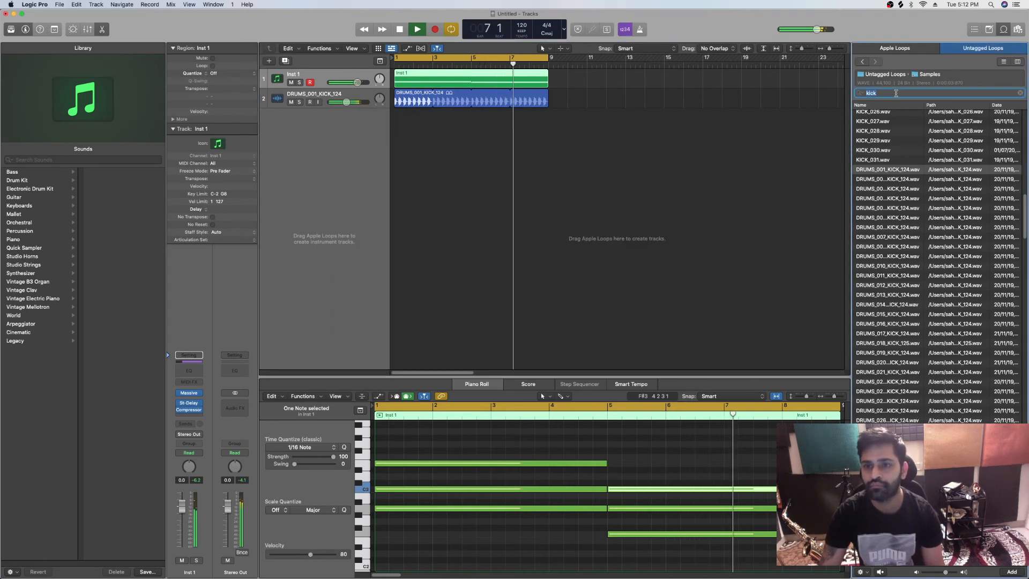
{"action": "type", "text": "hi hat"}
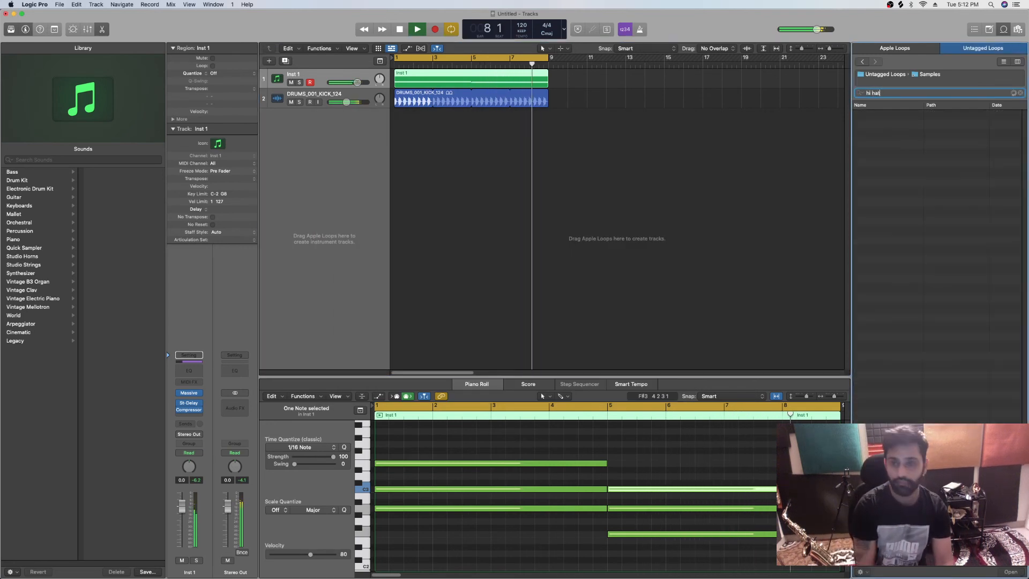
{"action": "left_click", "coordinate": [871, 93]}
{"action": "key", "text": "BackSpace"}
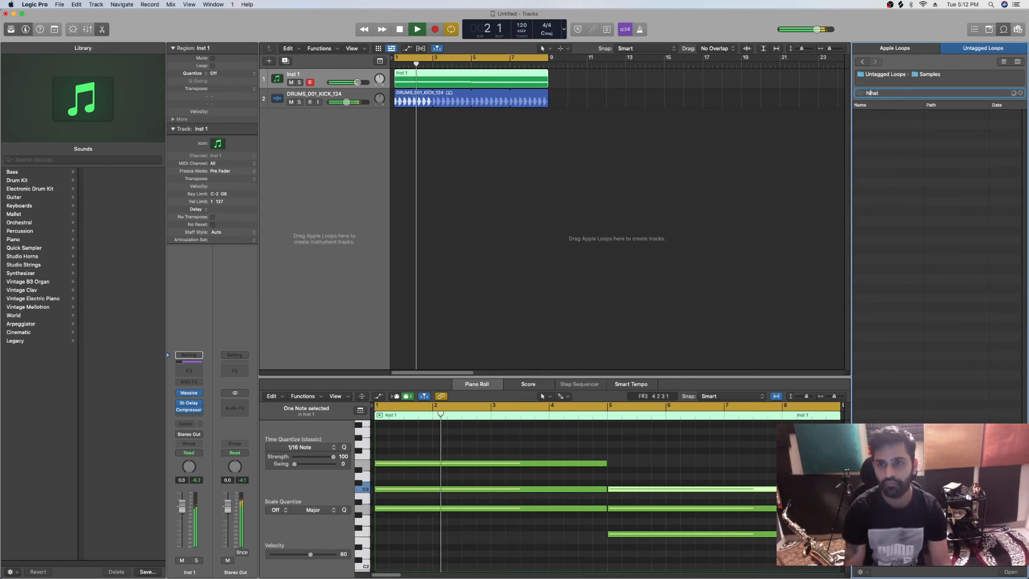
{"action": "scroll", "coordinate": [890, 343], "scroll_direction": "down", "scroll_amount": 5}
{"action": "scroll", "coordinate": [890, 343], "scroll_direction": "down", "scroll_amount": 8}
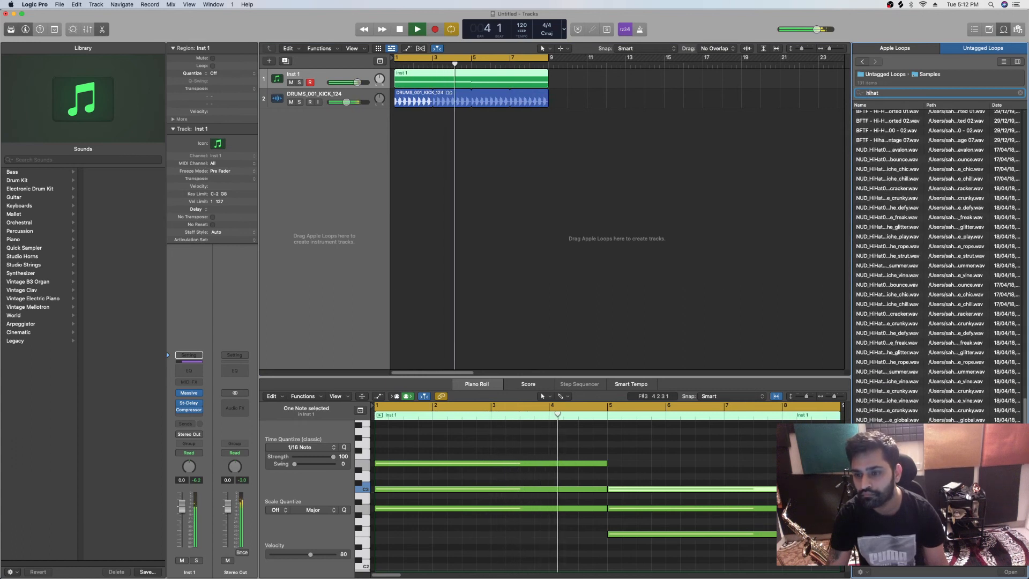
{"action": "left_click", "coordinate": [887, 400]}
{"action": "scroll", "coordinate": [885, 300], "scroll_direction": "up", "scroll_amount": 6}
{"action": "left_click", "coordinate": [904, 198]}
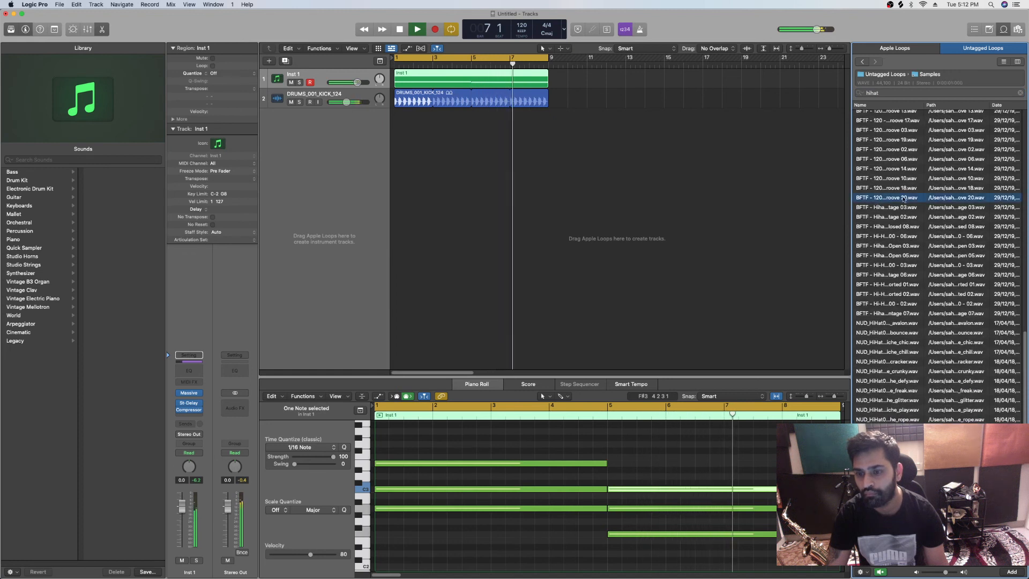
Try the BFTF - 120 - Hihats Groove 20 sample at bar 1 on a new track and delete its region
{"action": "left_click_drag", "start_coordinate": [899, 198], "coordinate": [400, 114]}
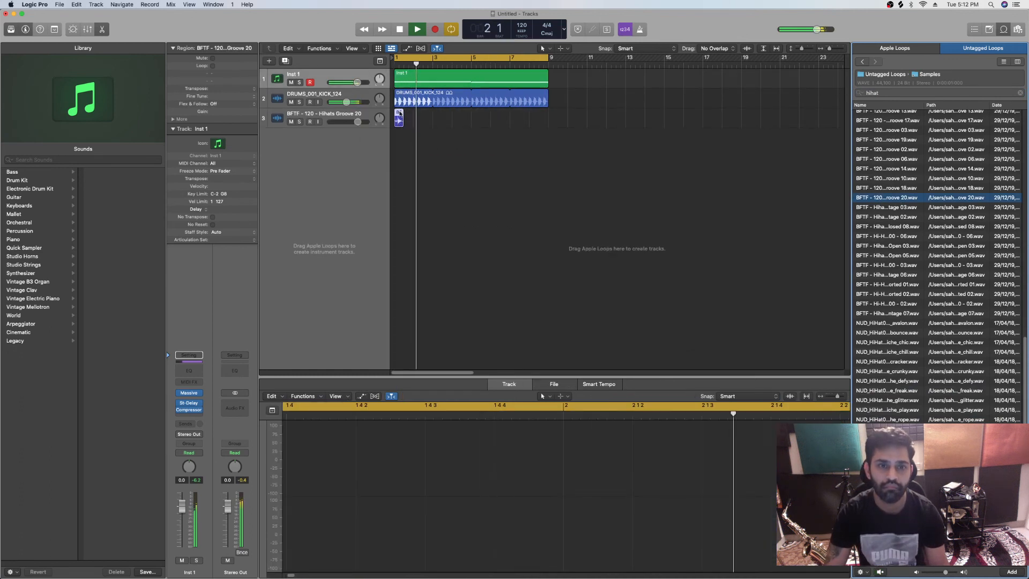
{"action": "left_click", "coordinate": [399, 114]}
{"action": "key", "text": "Delete"}
Audition more hi-hat samples and place BFTF - 100 - Hihats Loop 02 at bar 1 on track 3
{"action": "scroll", "coordinate": [951, 318], "scroll_direction": "up", "scroll_amount": 10}
{"action": "scroll", "coordinate": [952, 318], "scroll_direction": "up", "scroll_amount": 8}
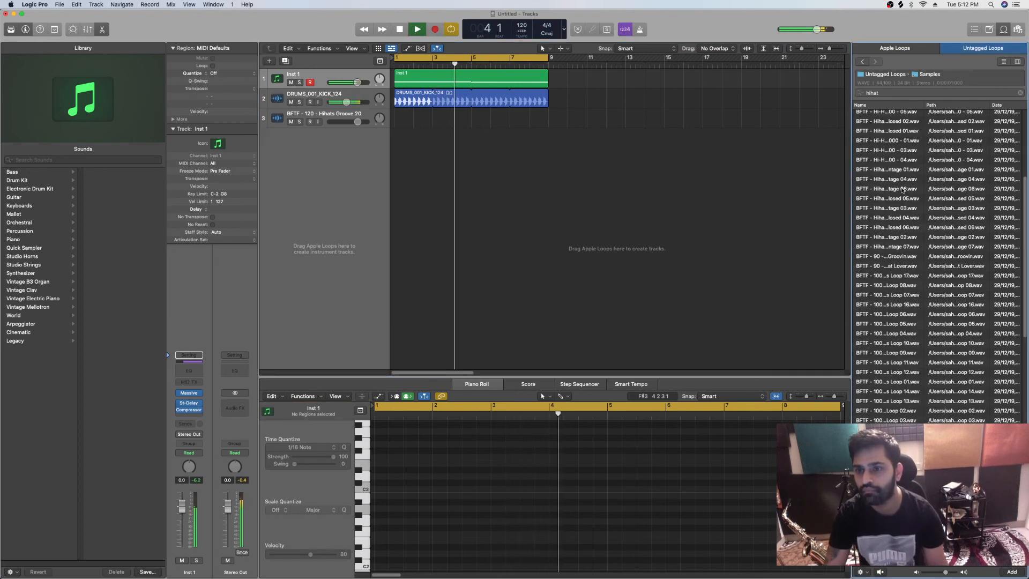
{"action": "left_click", "coordinate": [879, 220]}
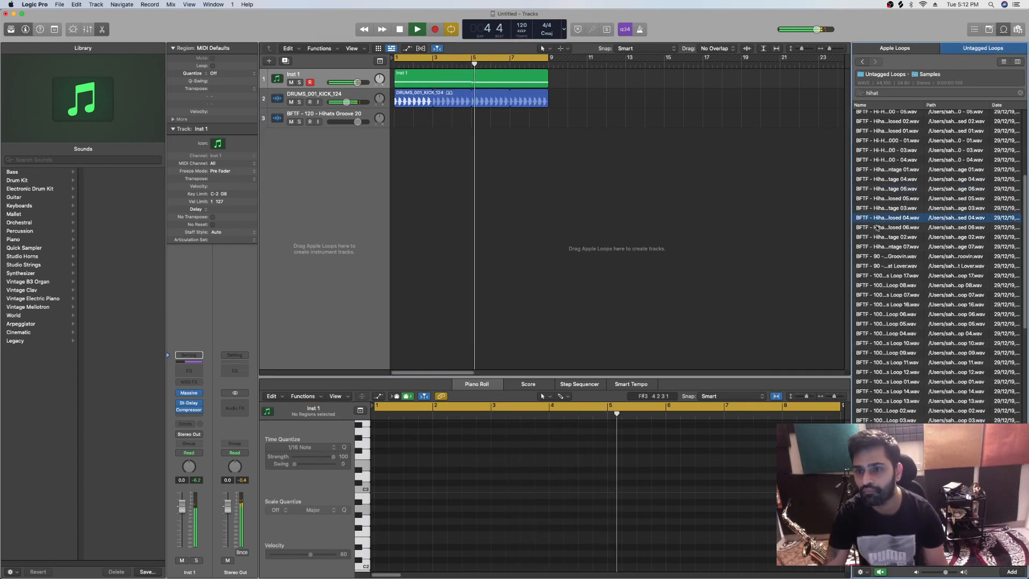
{"action": "scroll", "coordinate": [890, 325], "scroll_direction": "down", "scroll_amount": 3}
{"action": "left_click", "coordinate": [890, 327]}
{"action": "scroll", "coordinate": [890, 326], "scroll_direction": "down", "scroll_amount": 1}
{"action": "left_click_drag", "start_coordinate": [889, 326], "coordinate": [394, 113]}
Apply the project tempo to the Hihats Loop 02 region and downbeat, and loop the region to bar 9
{"action": "right_click", "coordinate": [410, 115]}
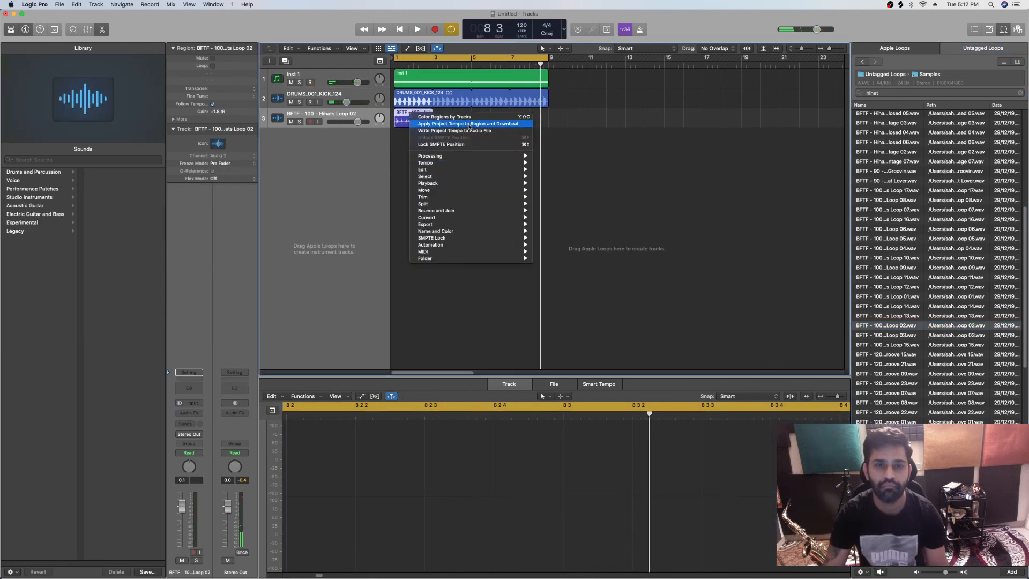
{"action": "left_click", "coordinate": [470, 126]}
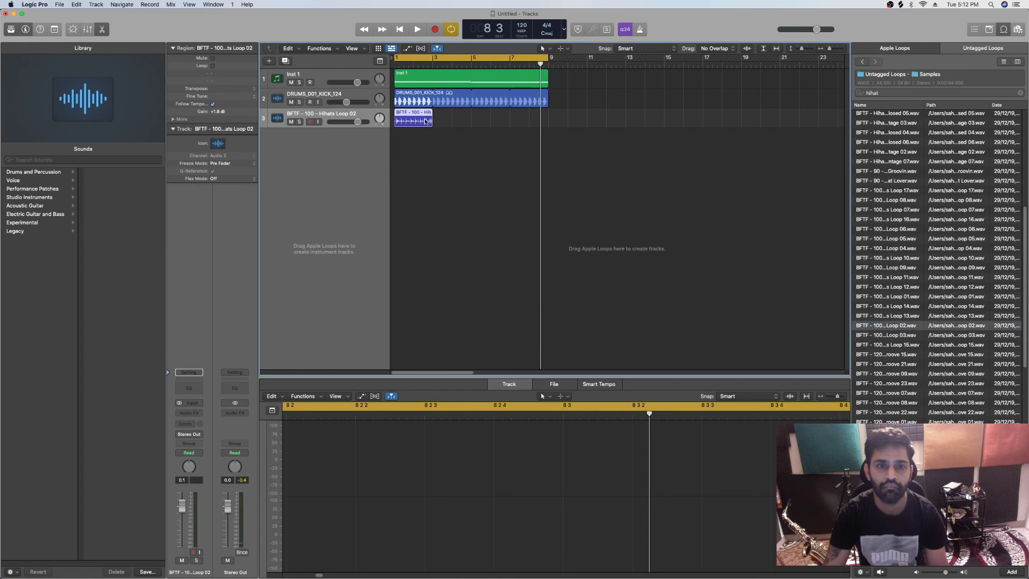
{"action": "left_click_drag", "start_coordinate": [434, 112], "coordinate": [547, 115]}
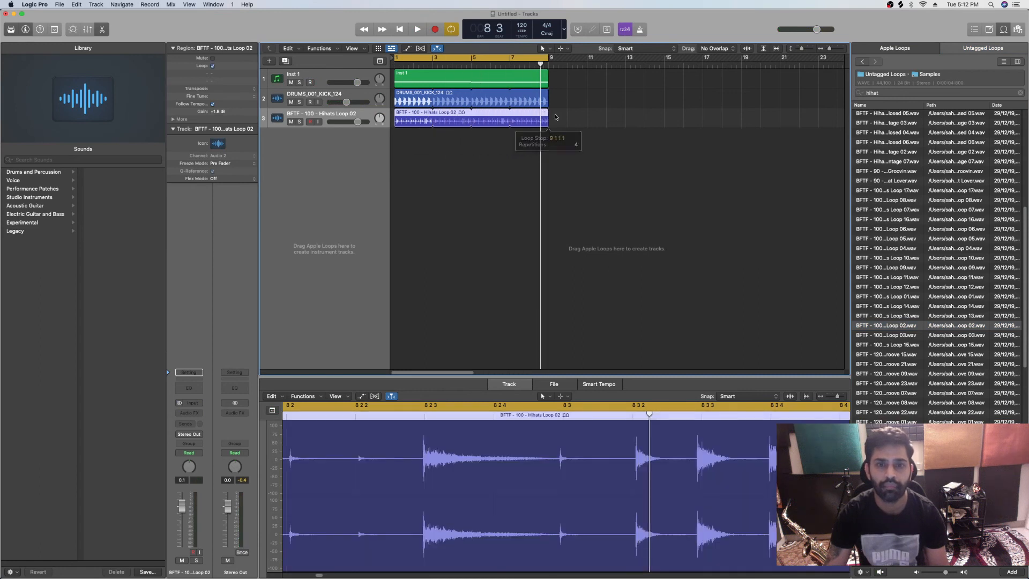
Lower the hi-hat track's volume to -3.9 dB and play back the loop with the kick and synth
{"action": "left_click_drag", "start_coordinate": [358, 122], "coordinate": [350, 121]}
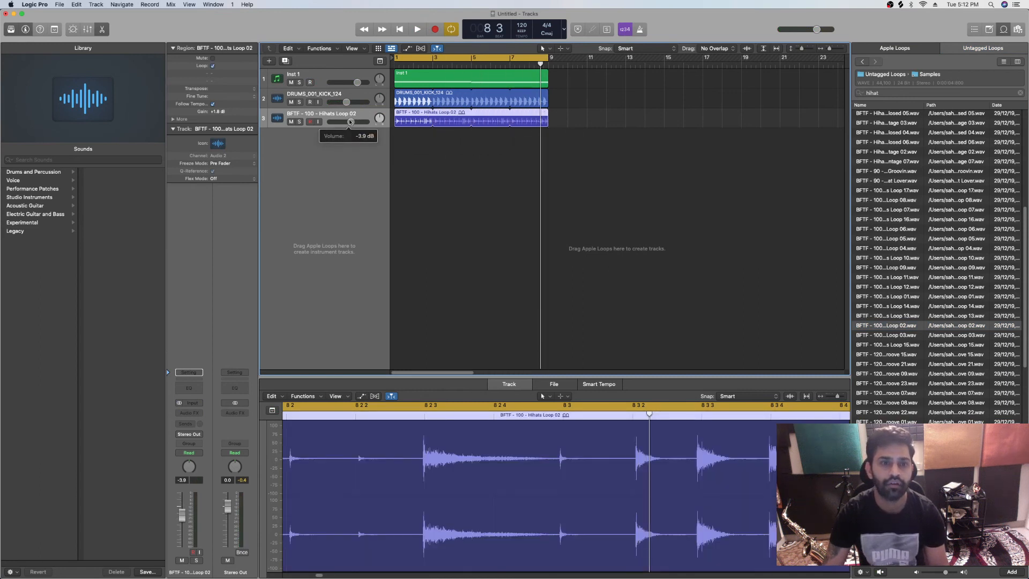
{"action": "key", "text": "space"}
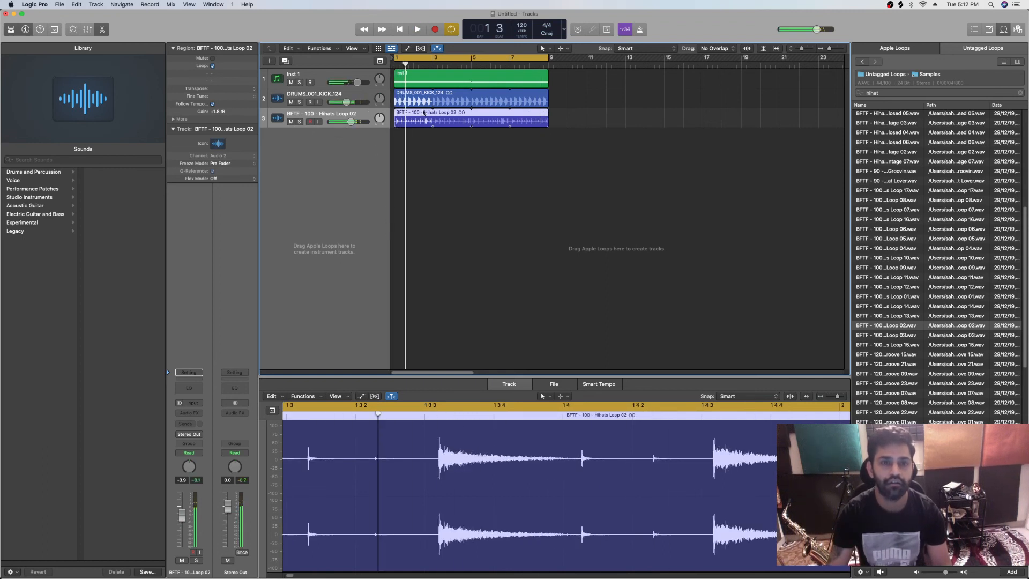
{"action": "right_click", "coordinate": [423, 113]}
{"action": "left_click", "coordinate": [429, 117]}
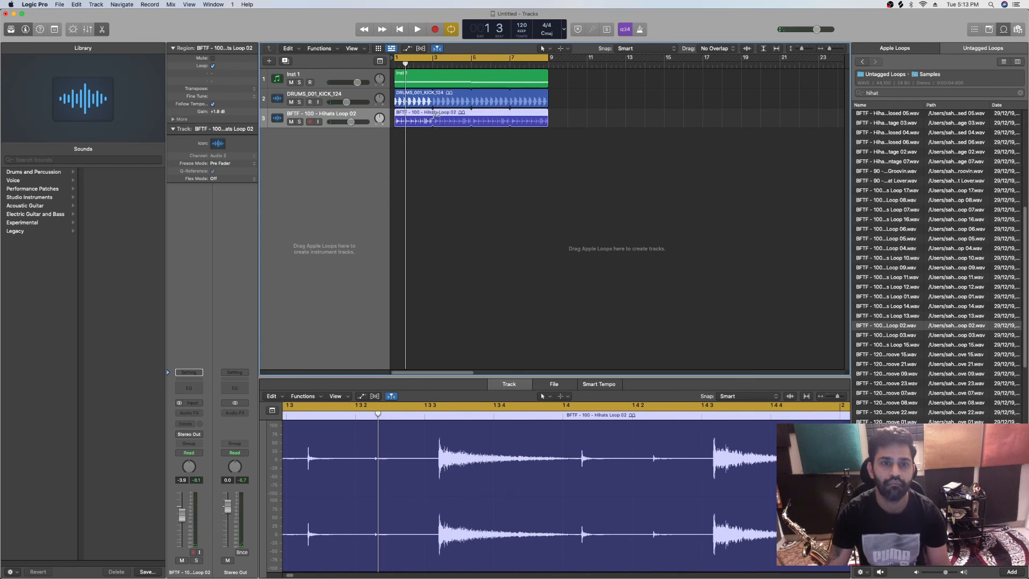
Pull the Hihats Loop 02 repetitions back to bar 3, play it briefly, and delete the region
{"action": "left_click_drag", "start_coordinate": [548, 114], "coordinate": [432, 114]}
{"action": "key", "text": "space"}
{"action": "key", "text": "space"}
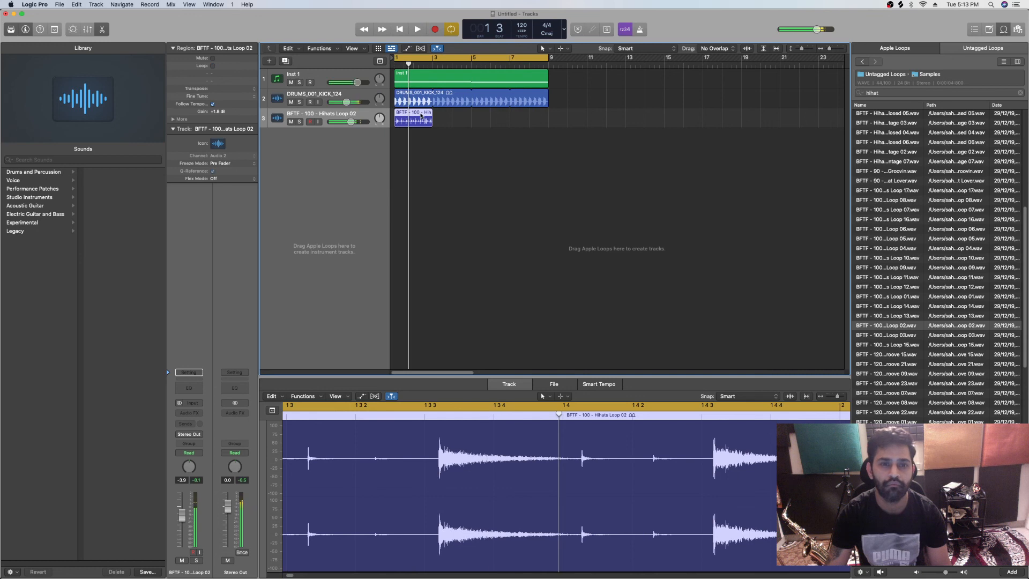
{"action": "key", "text": "Delete"}
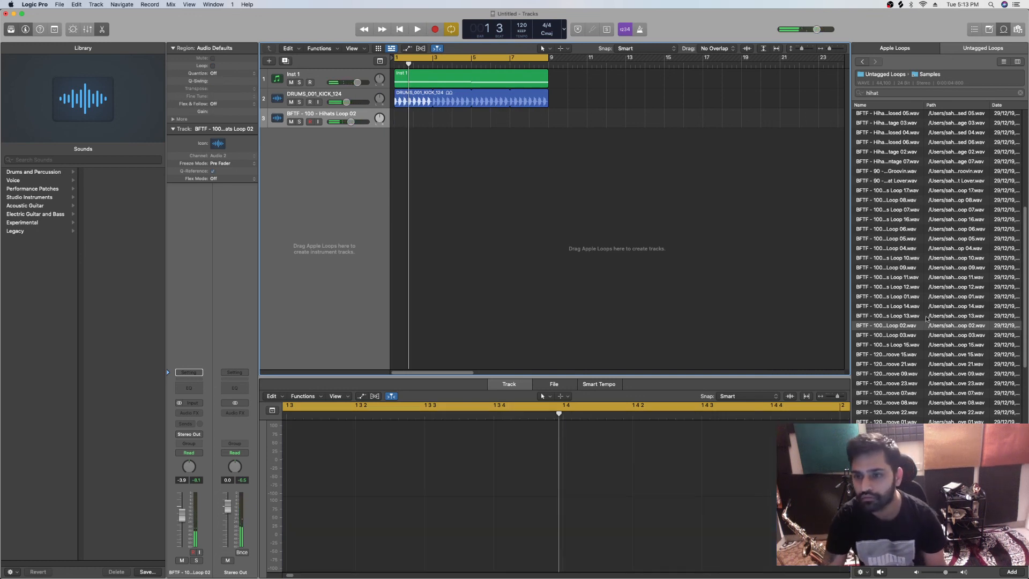
Add BFTF - 120 - Hihats Groove 21 on track 3, looped to bar 9, and lower its volume to -2.1 dB during playback
{"action": "scroll", "coordinate": [879, 322], "scroll_direction": "up", "scroll_amount": 1}
{"action": "left_click", "coordinate": [889, 374]}
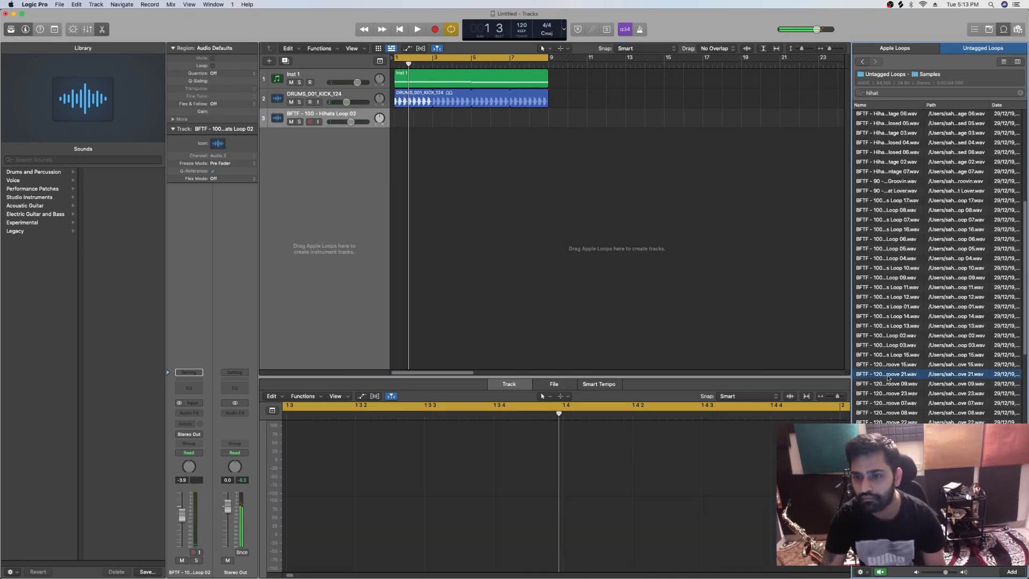
{"action": "left_click_drag", "start_coordinate": [894, 377], "coordinate": [550, 127]}
{"action": "key", "text": "space"}
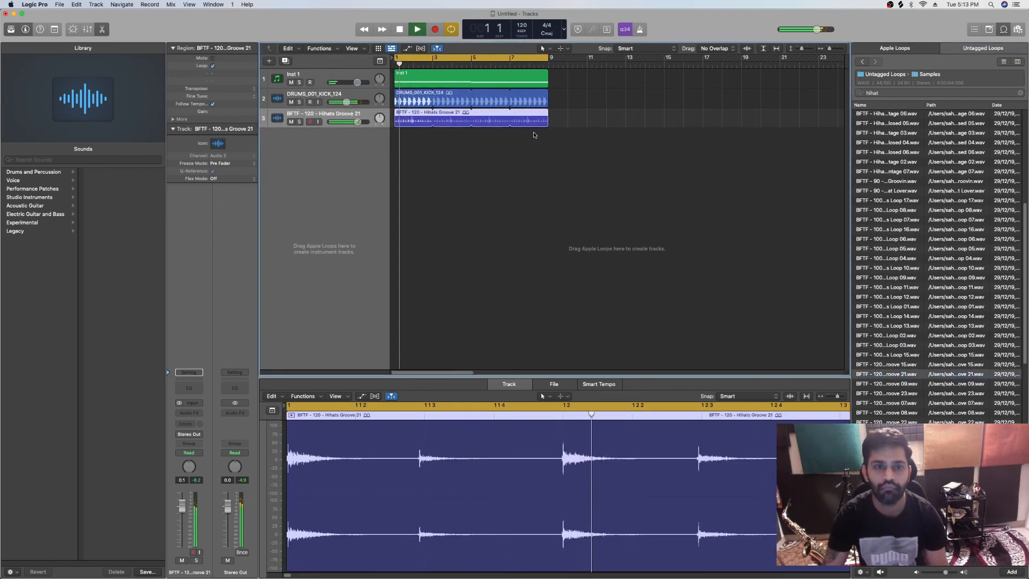
{"action": "left_click_drag", "start_coordinate": [358, 122], "coordinate": [353, 122]}
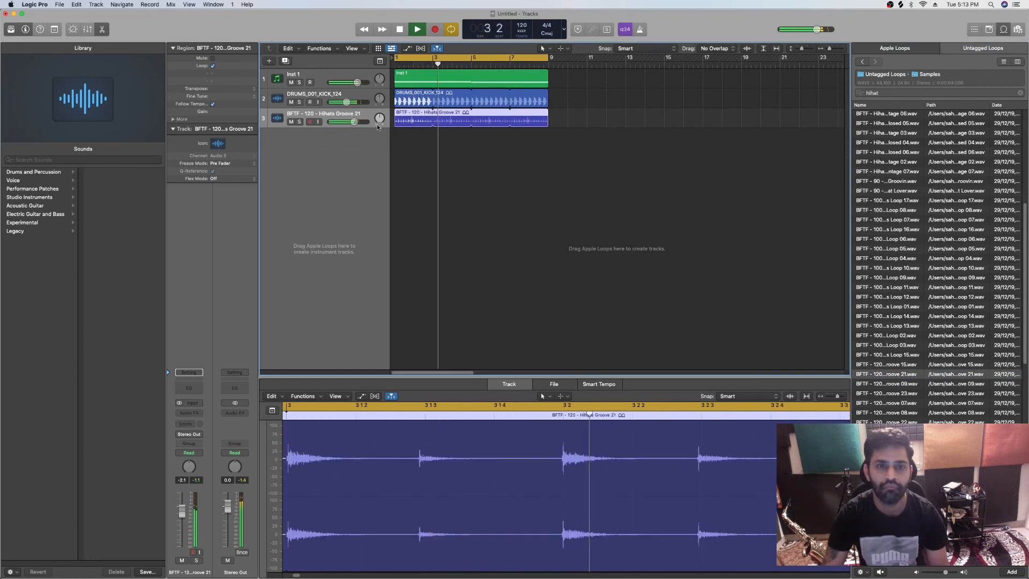
Select the Inst 1 track, open its Massive instrument and stop playback
{"action": "key", "text": "Up"}
{"action": "key", "text": "Up"}
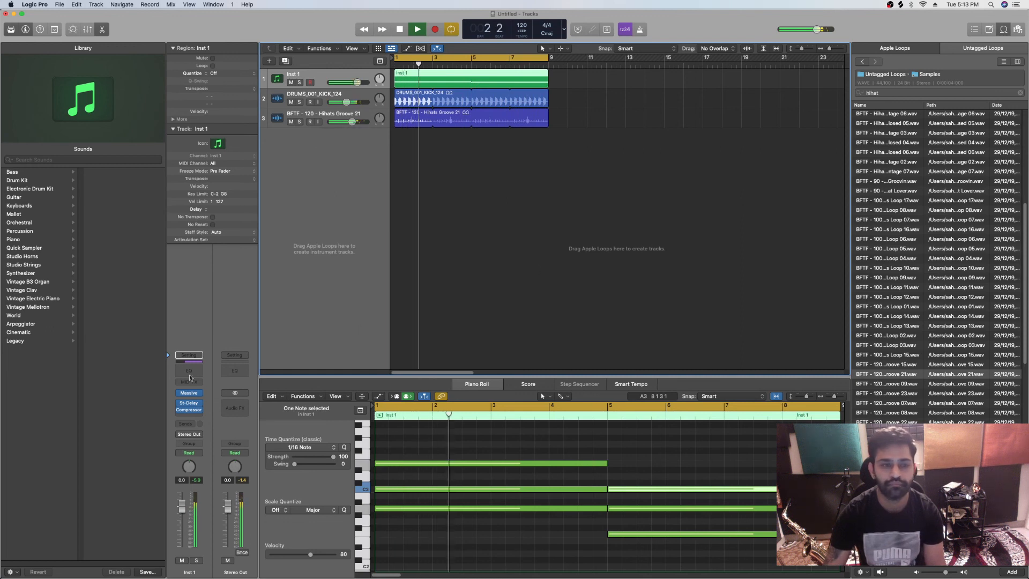
{"action": "left_click", "coordinate": [188, 394]}
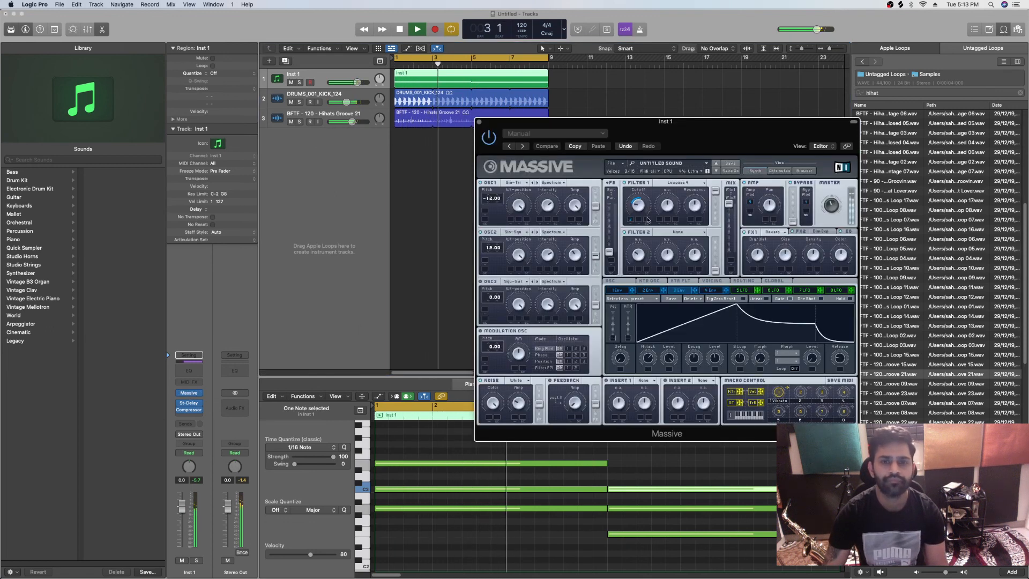
{"action": "key", "text": "space"}
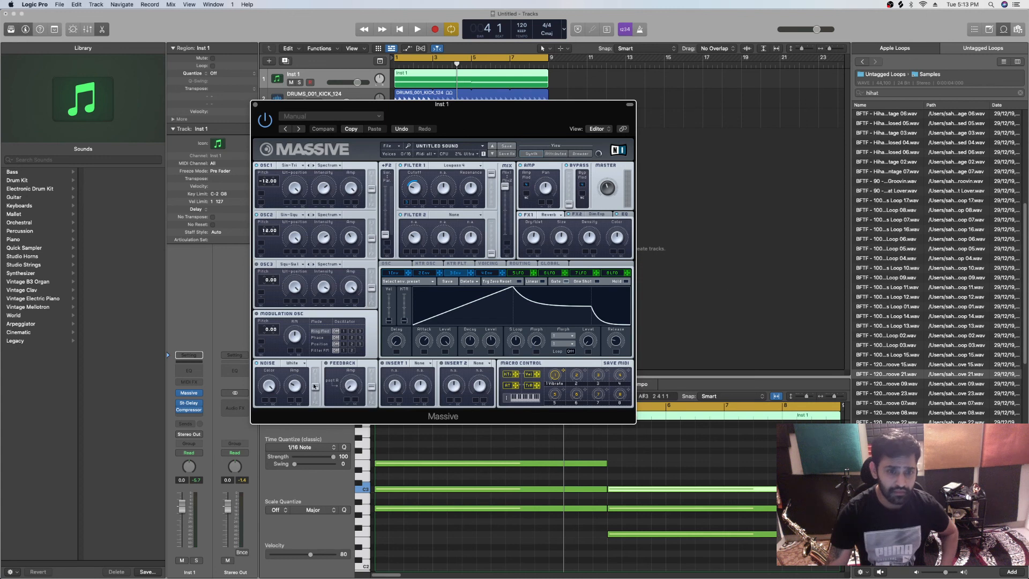
Move the Massive window clear of the track headers and play the project from the beginning
{"action": "left_click_drag", "start_coordinate": [484, 127], "coordinate": [578, 132]}
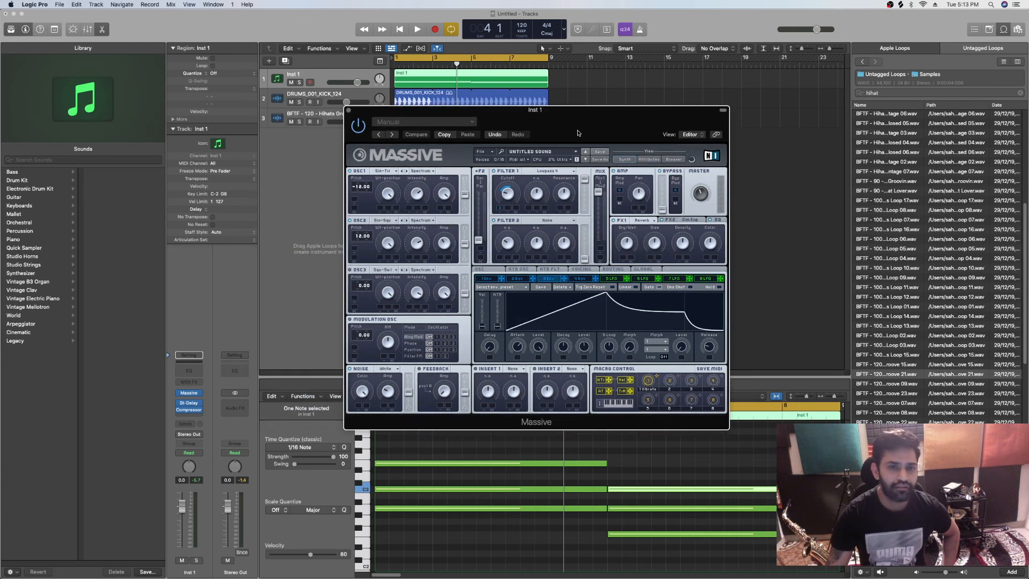
{"action": "left_click_drag", "start_coordinate": [589, 129], "coordinate": [713, 195]}
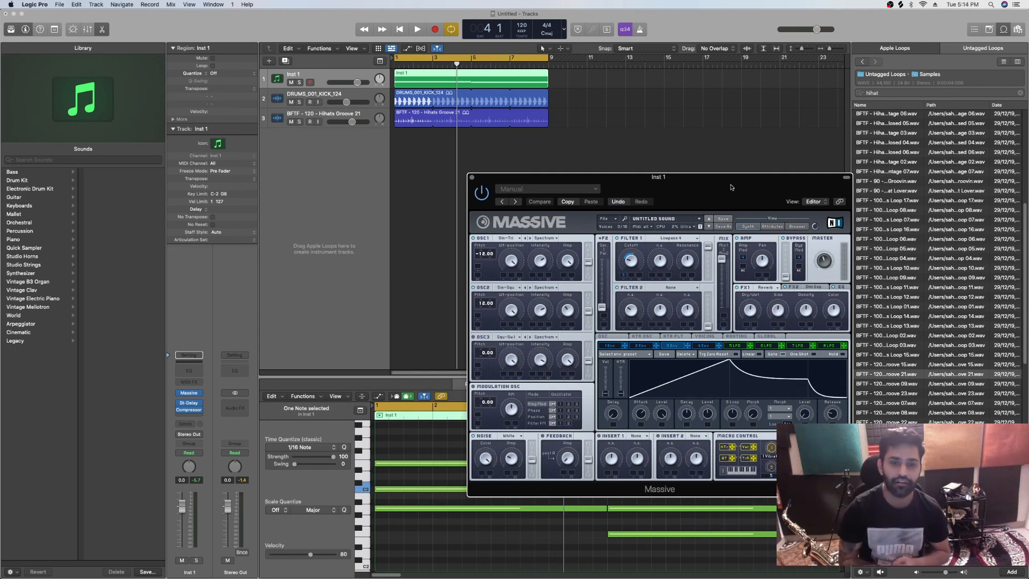
{"action": "left_click_drag", "start_coordinate": [731, 187], "coordinate": [664, 160]}
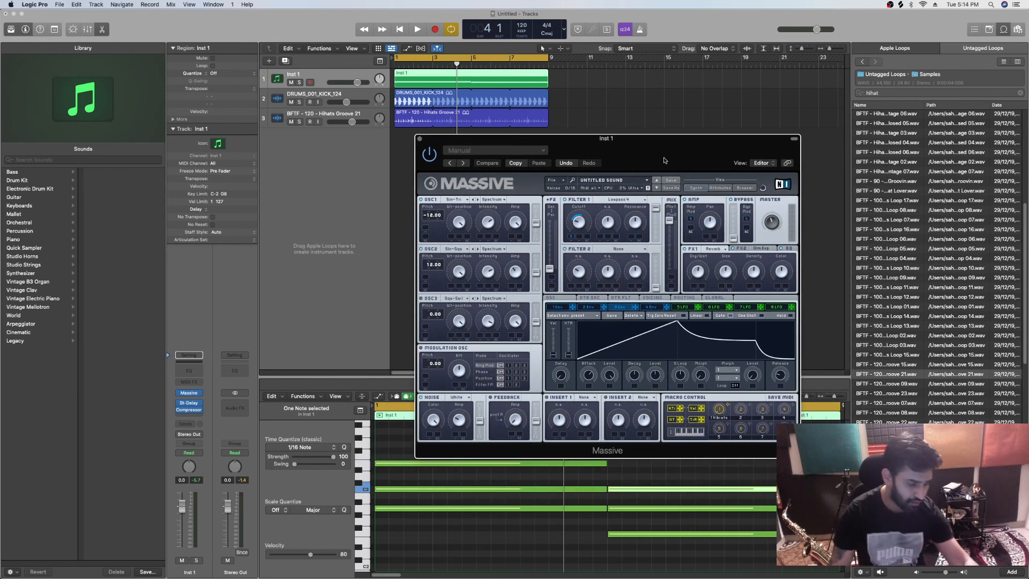
{"action": "left_click_drag", "start_coordinate": [679, 163], "coordinate": [713, 147]}
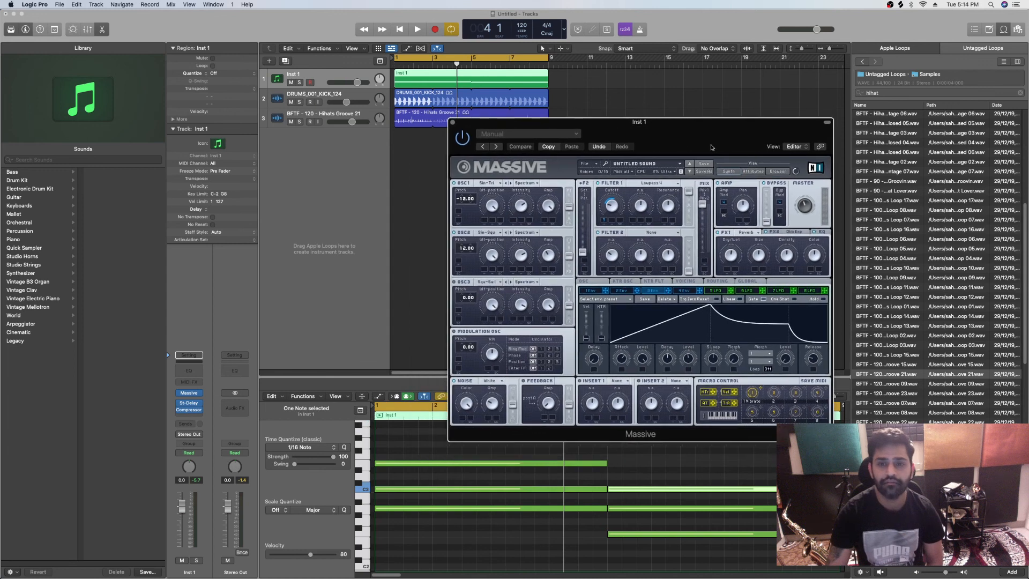
{"action": "key", "text": "Return"}
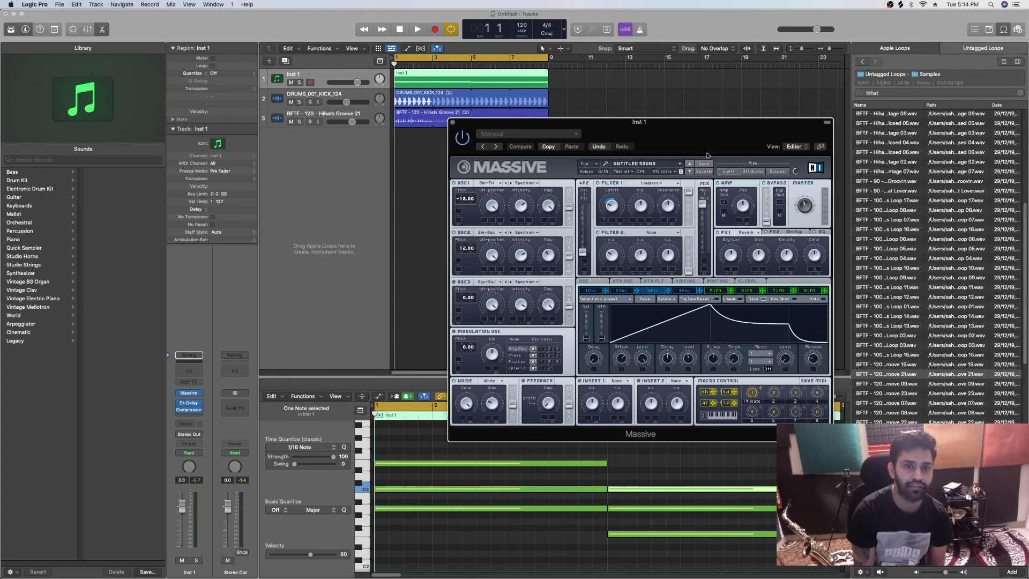
{"action": "key", "text": "space"}
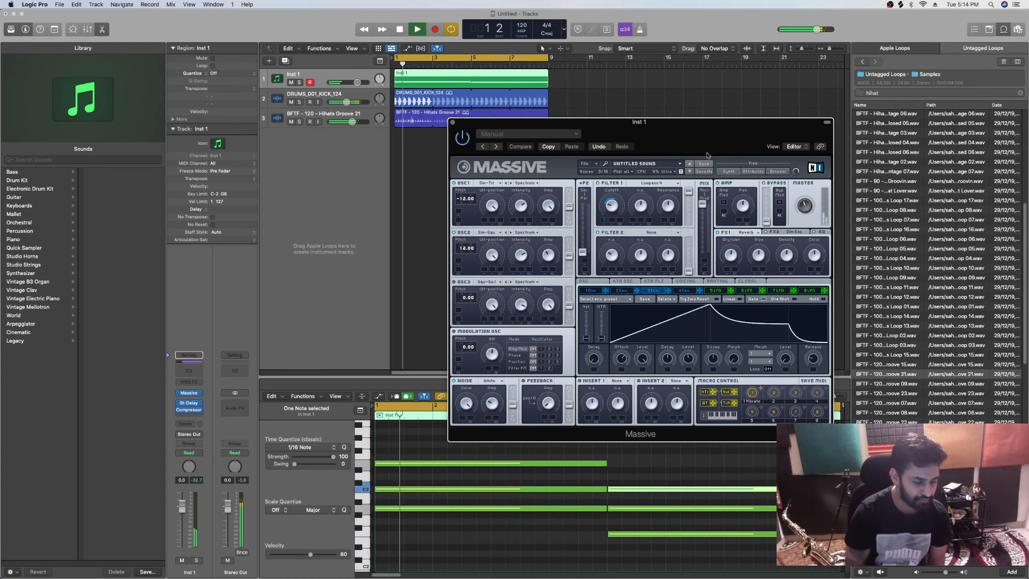